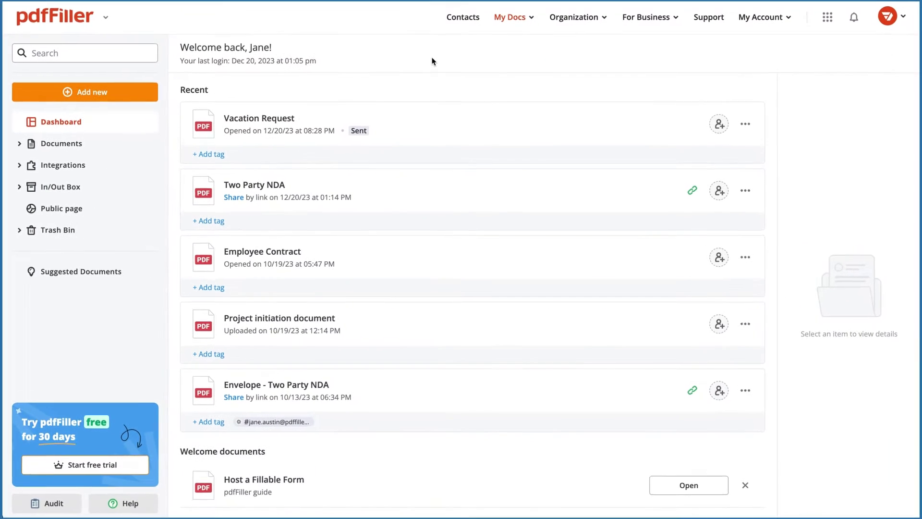
- Upload Sample freelance contract.pdf from the computer and open it in the editor
{"action": "left_click", "coordinate": [112, 91]}
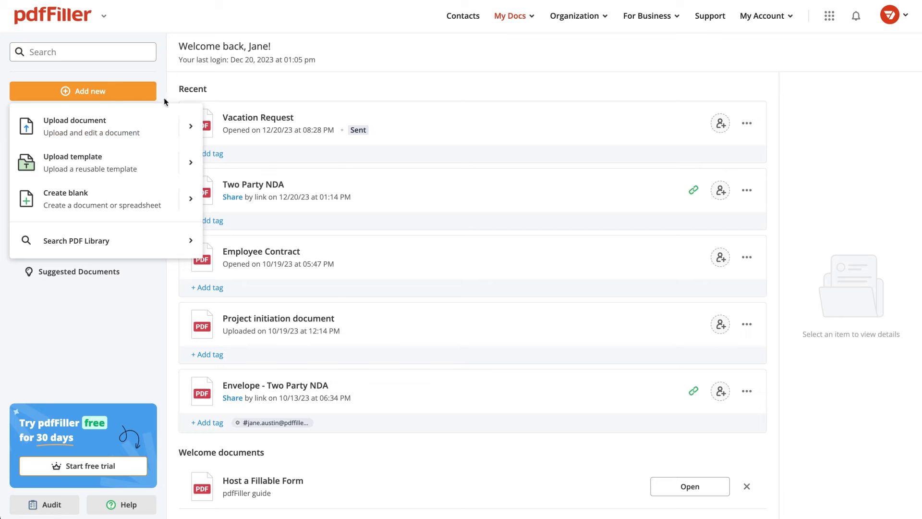
{"action": "left_click", "coordinate": [190, 126]}
{"action": "mouse_move", "coordinate": [108, 163]}
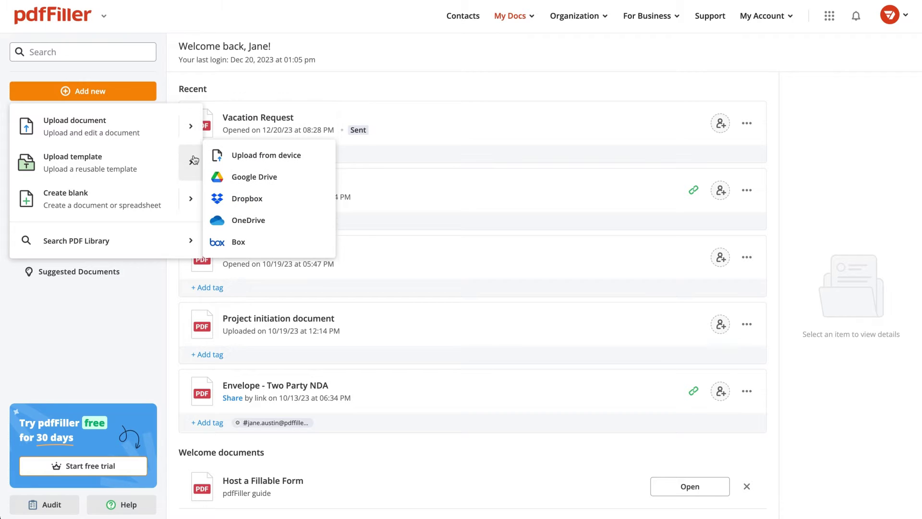
{"action": "mouse_move", "coordinate": [190, 162]}
{"action": "left_click", "coordinate": [237, 120]}
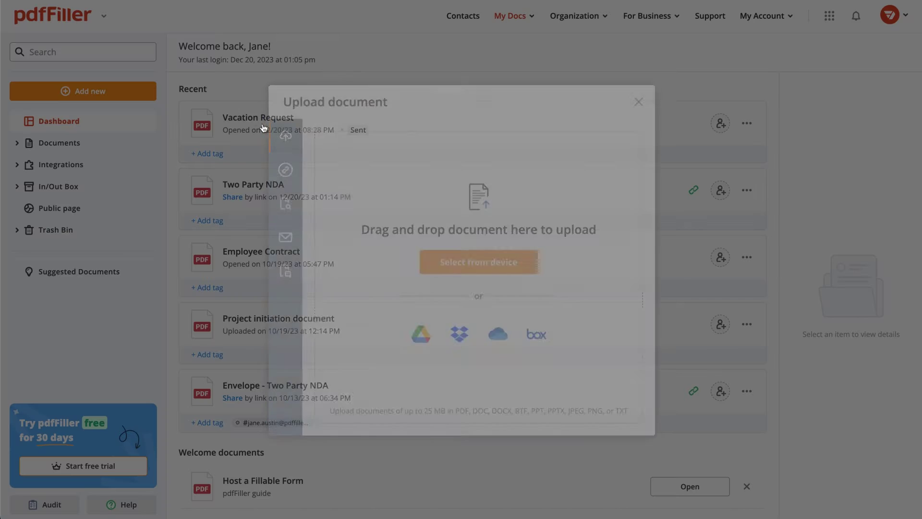
{"action": "left_click", "coordinate": [436, 271]}
{"action": "double_click", "coordinate": [484, 218]}
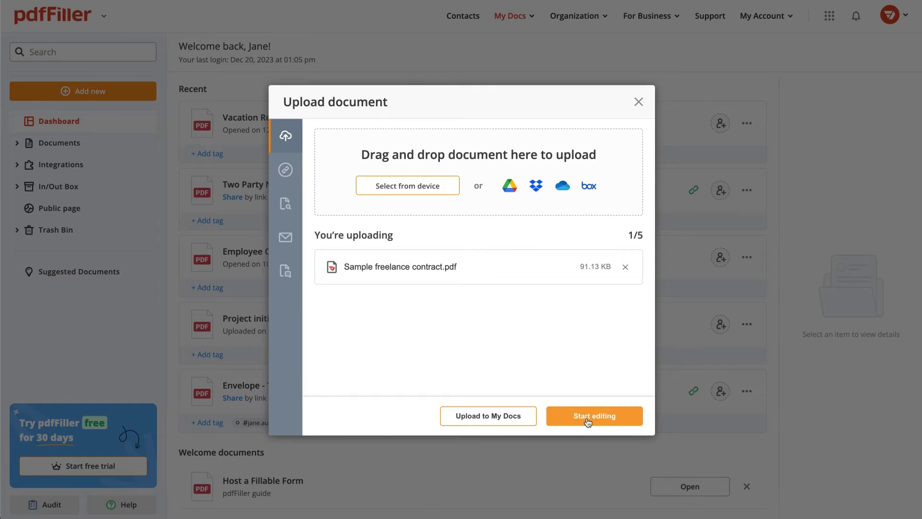
{"action": "left_click", "coordinate": [588, 421]}
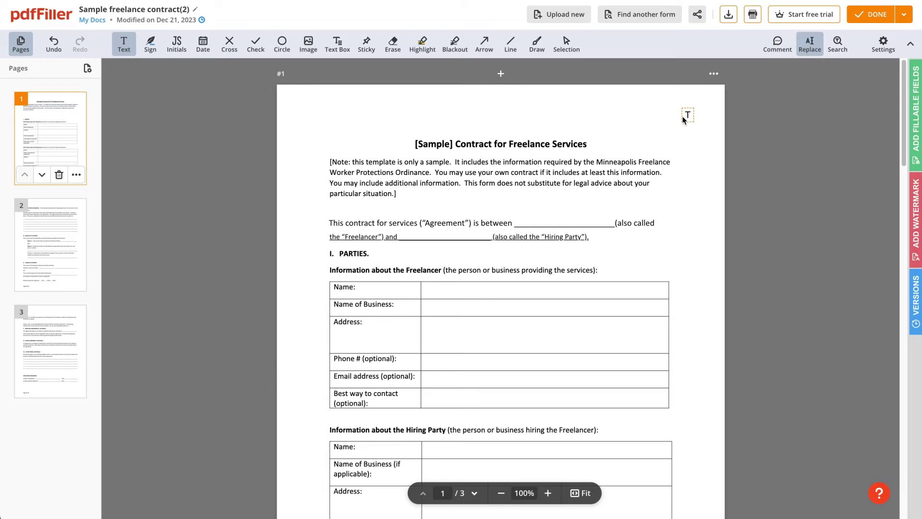
- Erase '[Sample]' from the contract title
{"action": "left_click", "coordinate": [392, 44]}
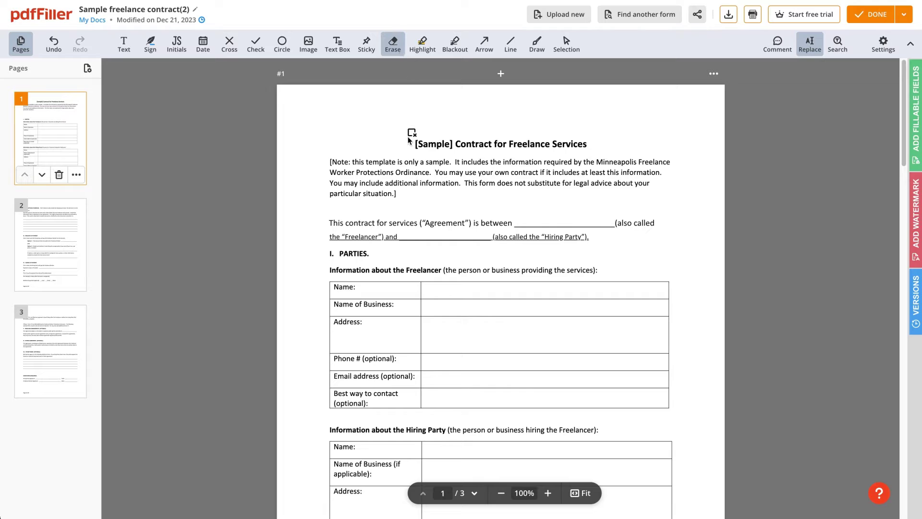
{"action": "left_click_drag", "start_coordinate": [411, 143], "coordinate": [450, 148]}
{"action": "left_click", "coordinate": [441, 129]}
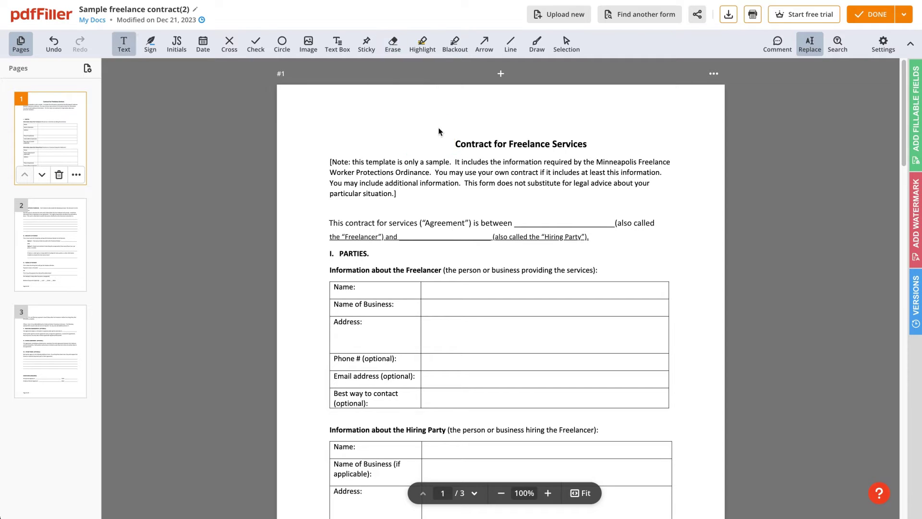
- Fill the party blanks with Jane Austin and pdfFiller
{"action": "left_click", "coordinate": [598, 218]}
{"action": "left_click_drag", "start_coordinate": [614, 223], "coordinate": [520, 223]}
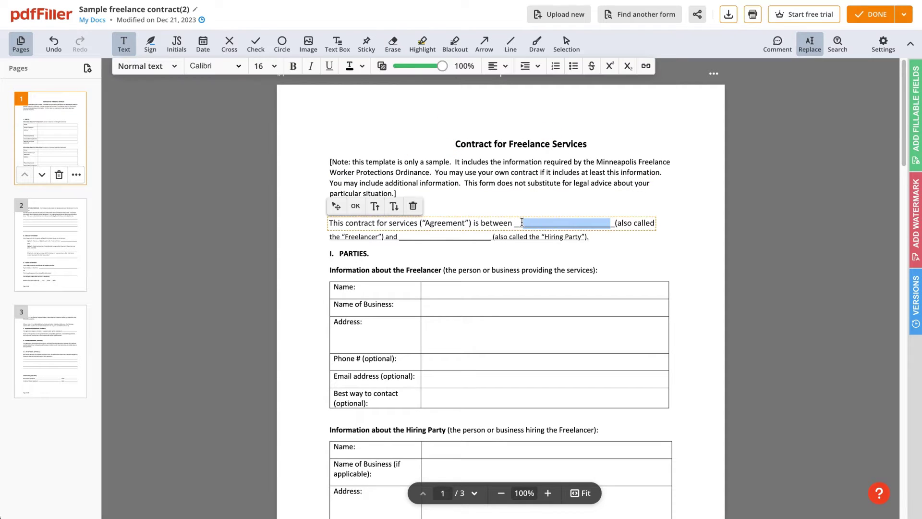
{"action": "type", "text": "Jane Austin"}
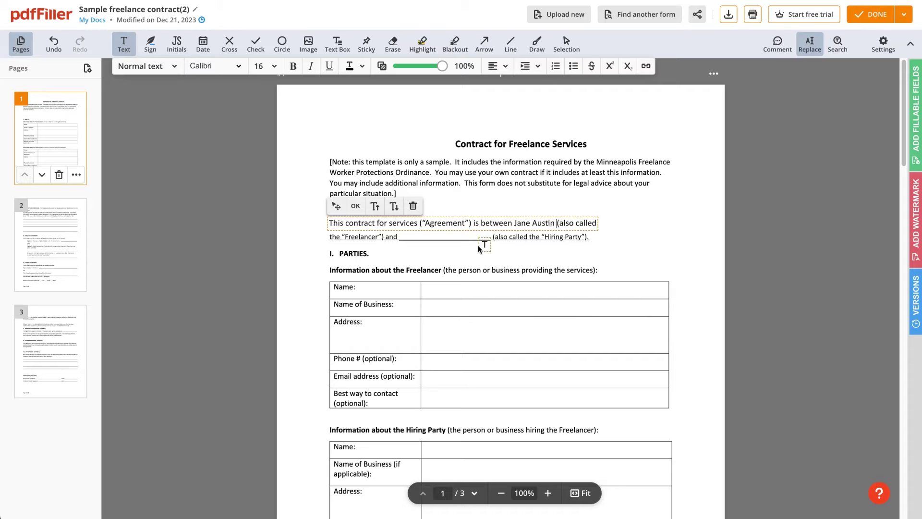
{"action": "left_click", "coordinate": [483, 236]}
{"action": "left_click_drag", "start_coordinate": [490, 236], "coordinate": [400, 237]}
{"action": "type", "text": "pdfFiller"}
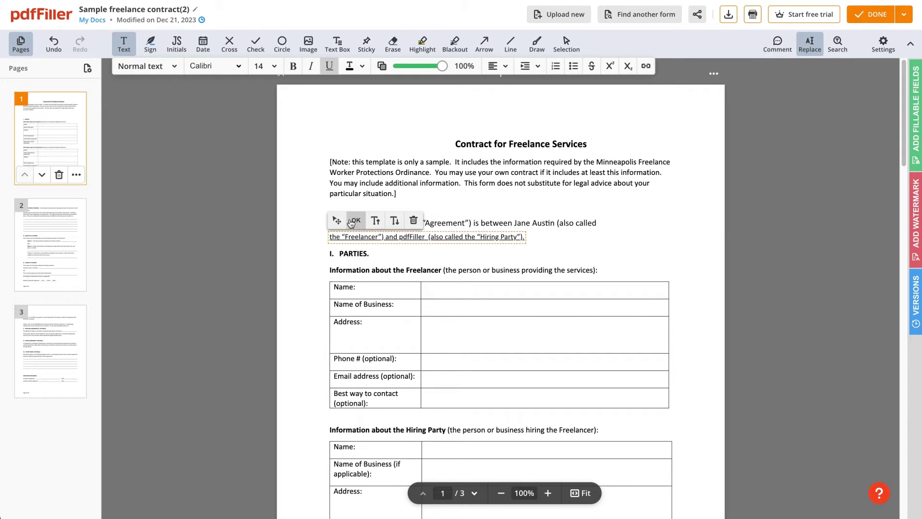
{"action": "left_click", "coordinate": [695, 221]}
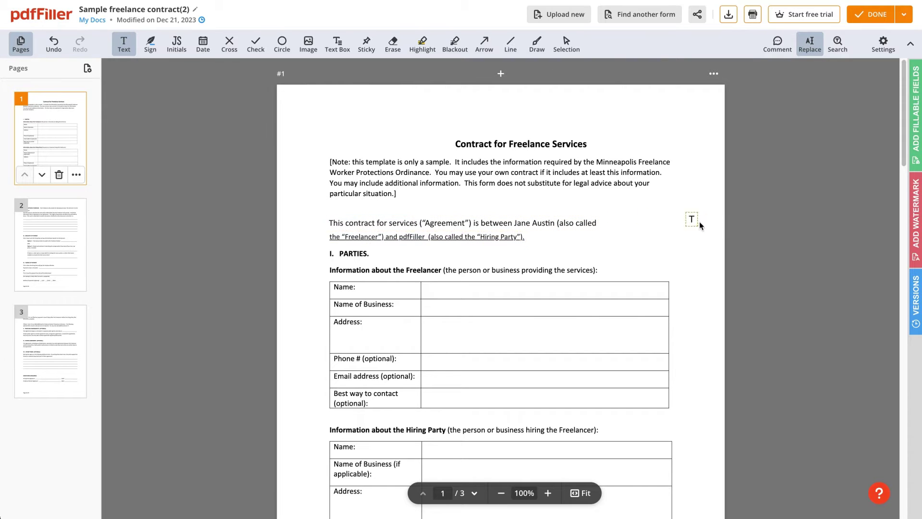
- Insert the pdfFiller logo and shrink it into the page's top-right corner
{"action": "left_click", "coordinate": [307, 44]}
{"action": "left_click", "coordinate": [425, 171]}
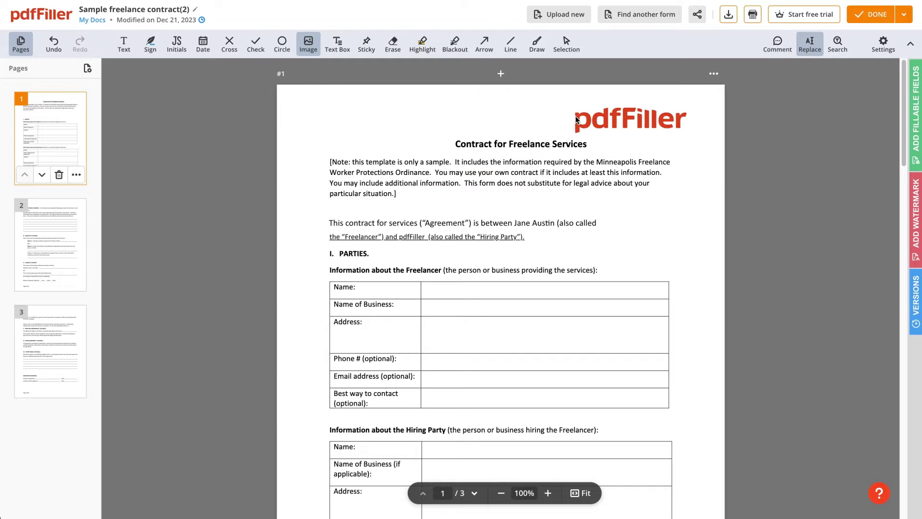
{"action": "left_click", "coordinate": [634, 120]}
{"action": "mouse_move", "coordinate": [578, 130]}
{"action": "left_mouse_down"}
{"action": "mouse_move", "coordinate": [608, 121]}
{"action": "mouse_move", "coordinate": [640, 91]}
{"action": "left_mouse_up"}
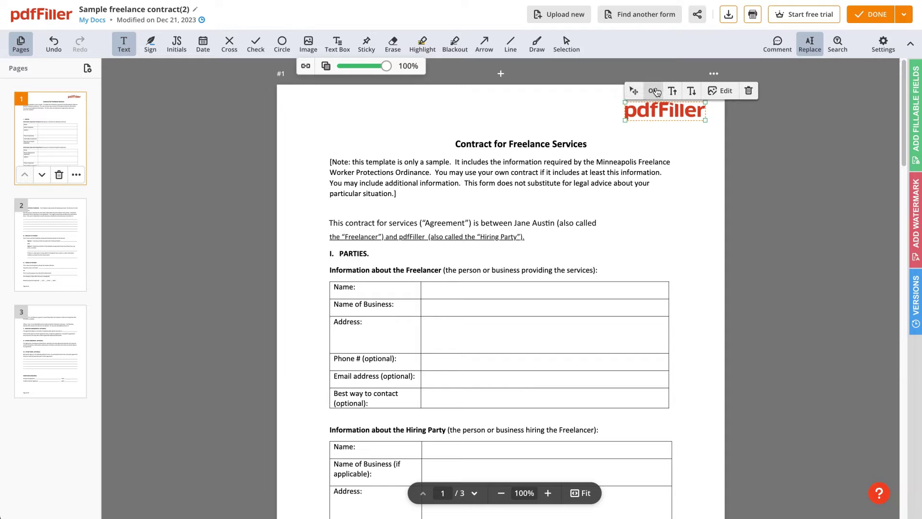
{"action": "left_click", "coordinate": [654, 90]}
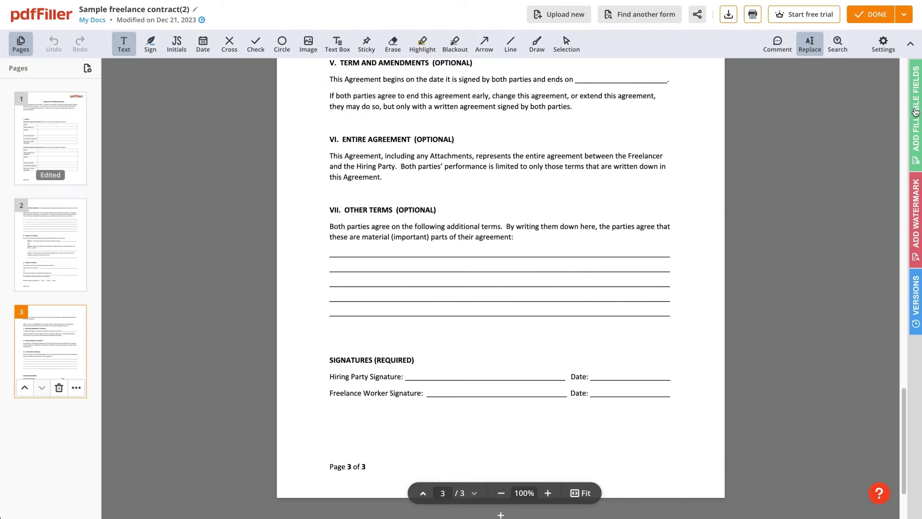
{"action": "left_click", "coordinate": [916, 112]}
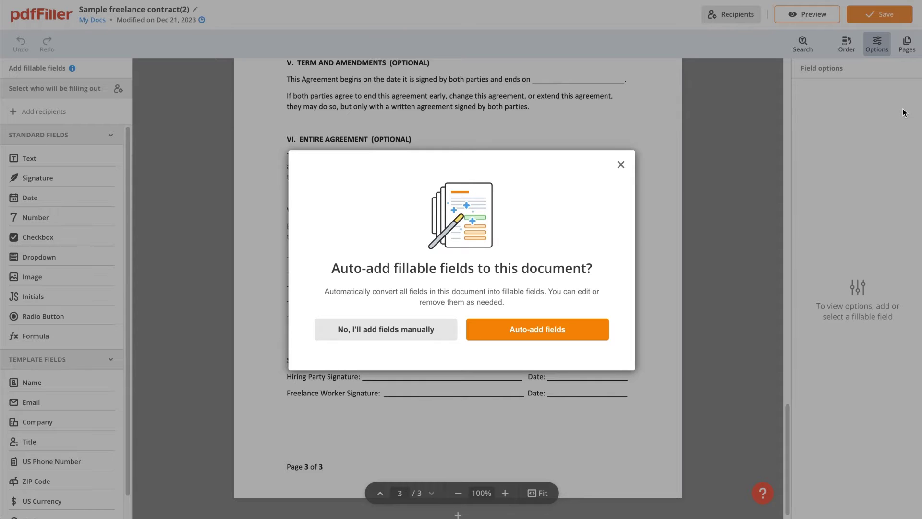
- Place signature fields on the Hiring Party and Freelance Worker lines
{"action": "left_click", "coordinate": [623, 167]}
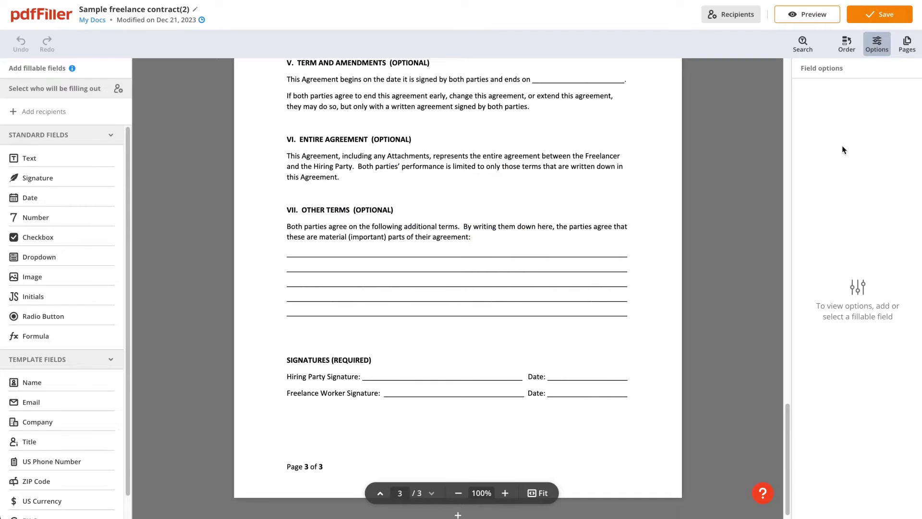
{"action": "left_click", "coordinate": [37, 177]}
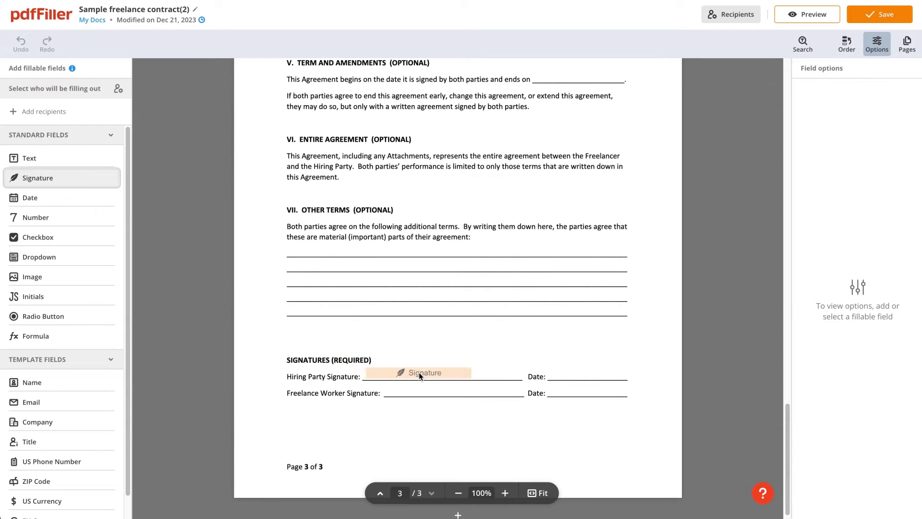
{"action": "left_click", "coordinate": [419, 372]}
{"action": "left_click", "coordinate": [432, 392]}
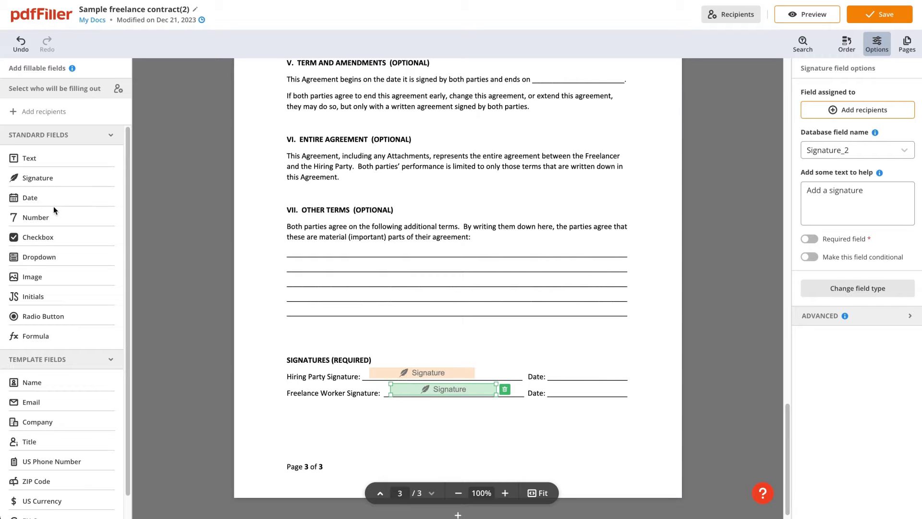
- Place date fields on both signature lines' date lines and save
{"action": "left_click", "coordinate": [30, 198]}
{"action": "left_click", "coordinate": [588, 372]}
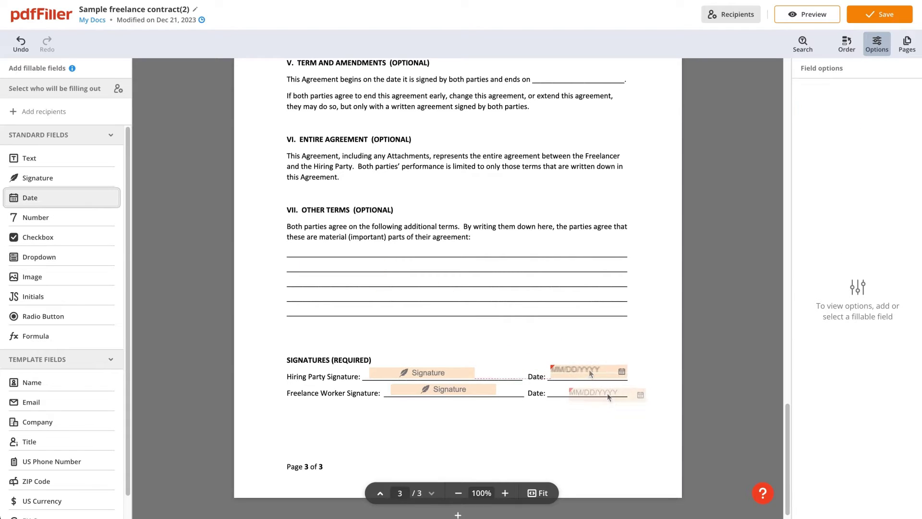
{"action": "left_click", "coordinate": [589, 390]}
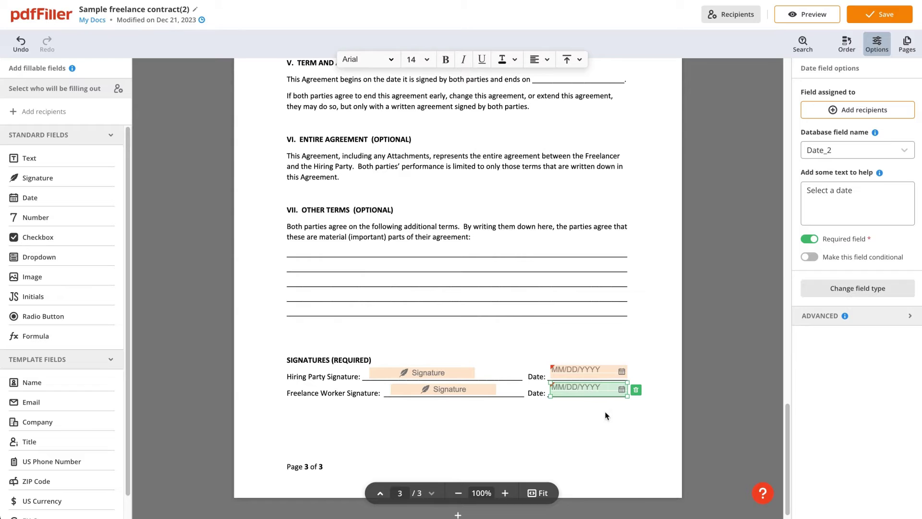
{"action": "left_click", "coordinate": [743, 248]}
{"action": "left_click", "coordinate": [879, 14]}
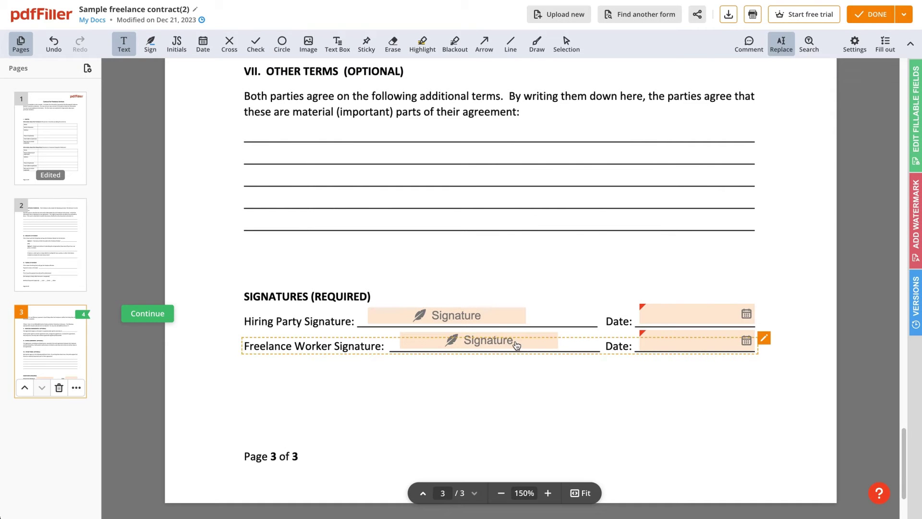
- Sign the Freelance Worker line as Jane Austin and date it 12/21/2023
{"action": "left_click", "coordinate": [515, 345]}
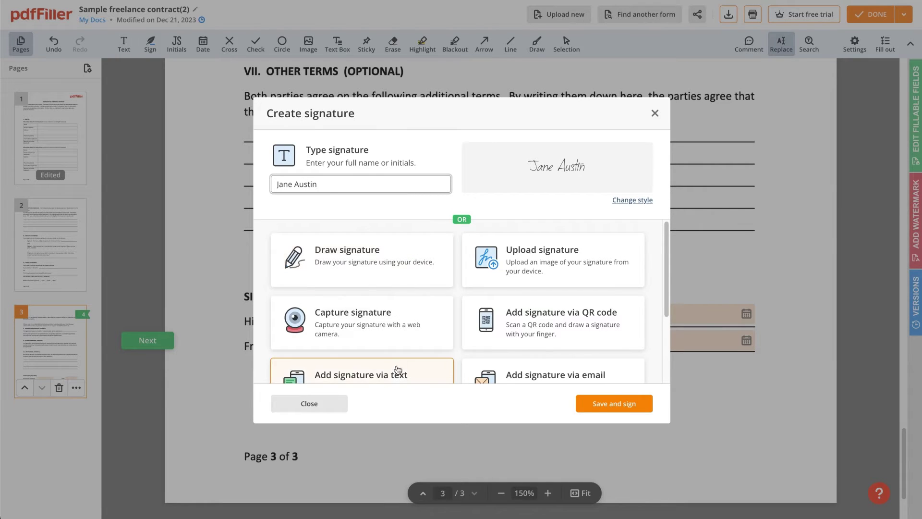
{"action": "scroll", "coordinate": [398, 372], "scroll_direction": "down", "scroll_amount": 1}
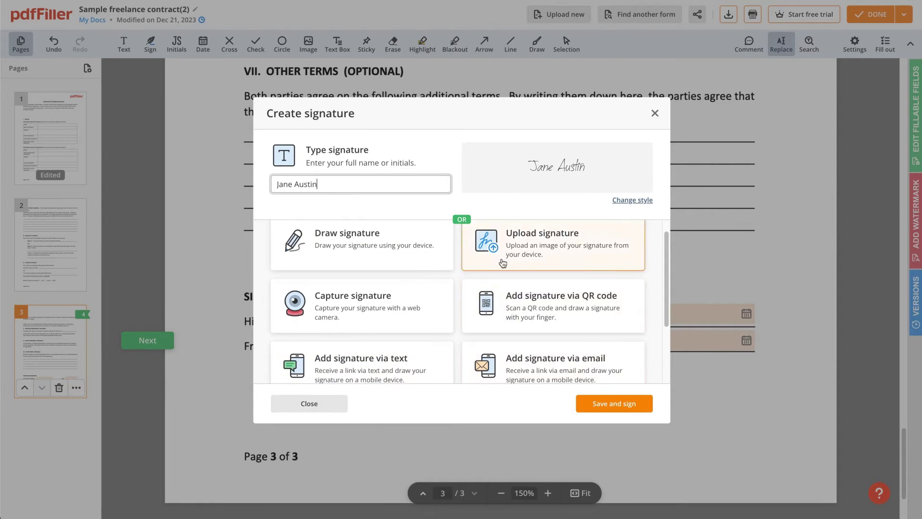
{"action": "left_click", "coordinate": [632, 200]}
{"action": "left_click", "coordinate": [437, 264]}
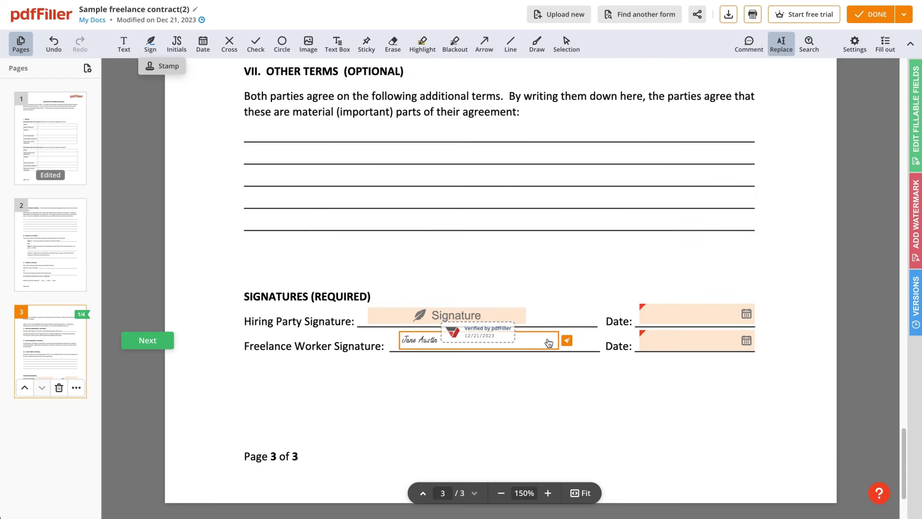
{"action": "left_click", "coordinate": [694, 339]}
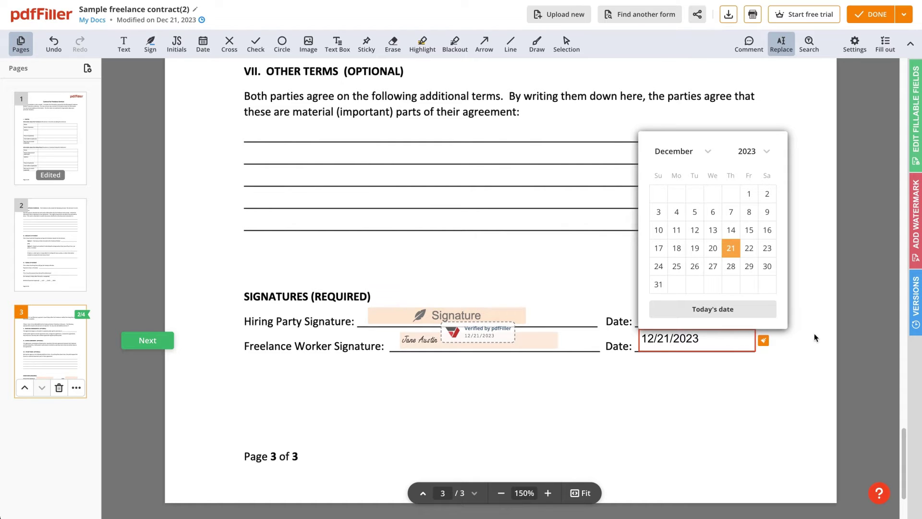
{"action": "left_click", "coordinate": [858, 335]}
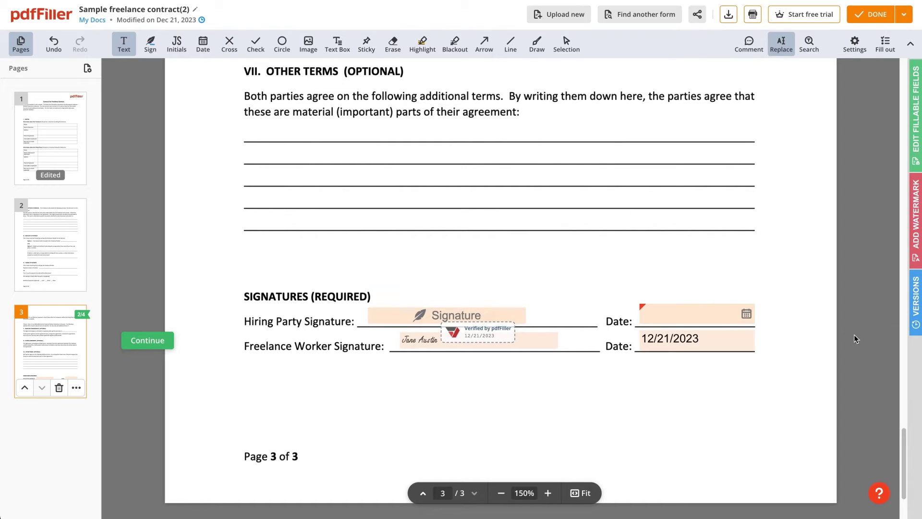
{"action": "left_click", "coordinate": [906, 13]}
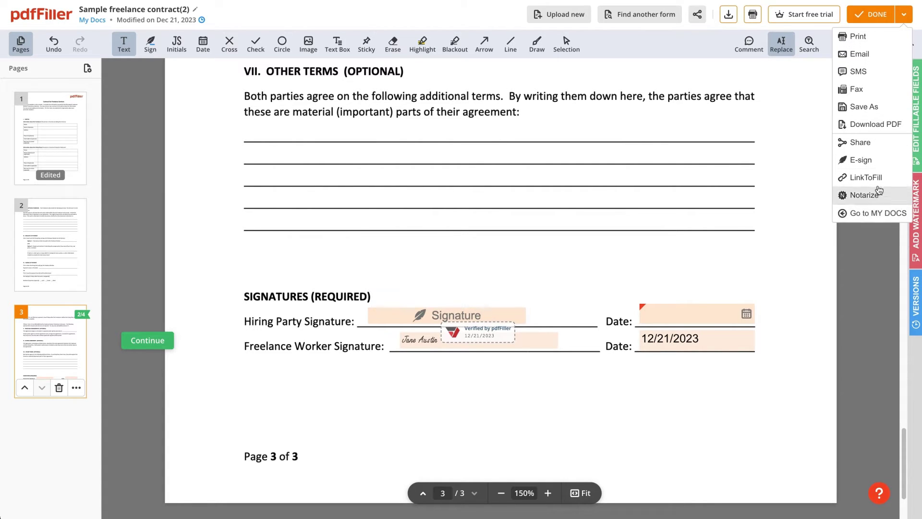
{"action": "left_click", "coordinate": [871, 141]}
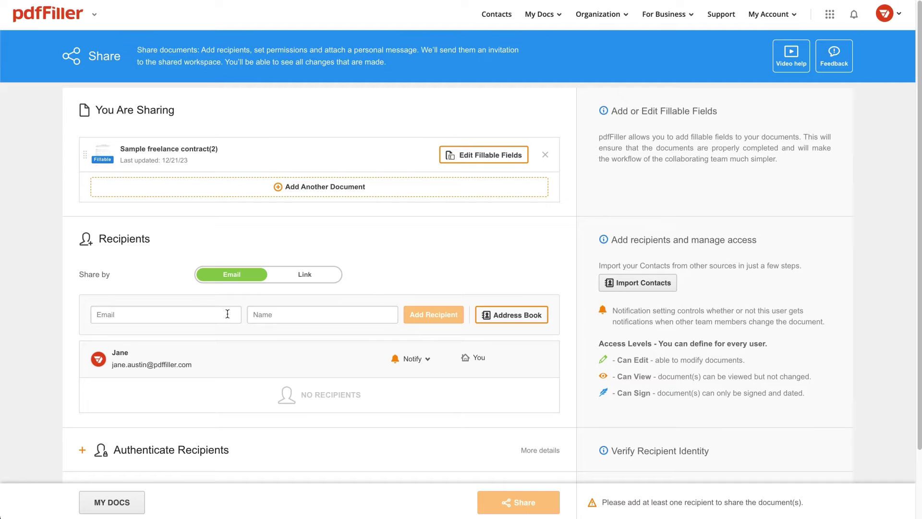
{"action": "left_click", "coordinate": [228, 315]}
{"action": "type", "text": "adam"}
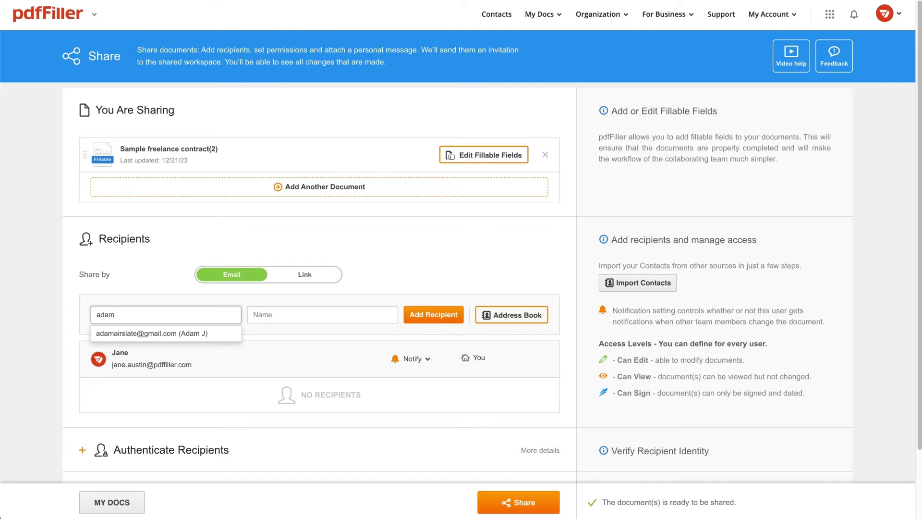
{"action": "left_click", "coordinate": [151, 333]}
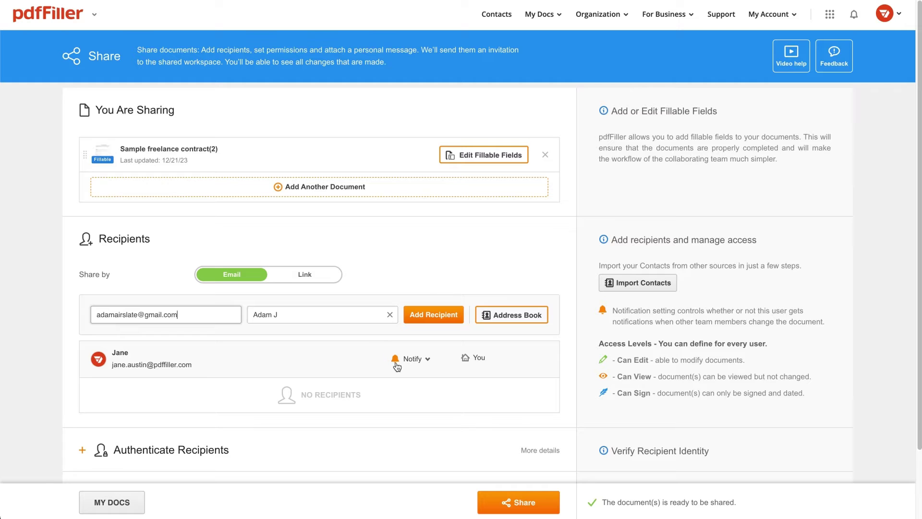
{"action": "left_click", "coordinate": [433, 315]}
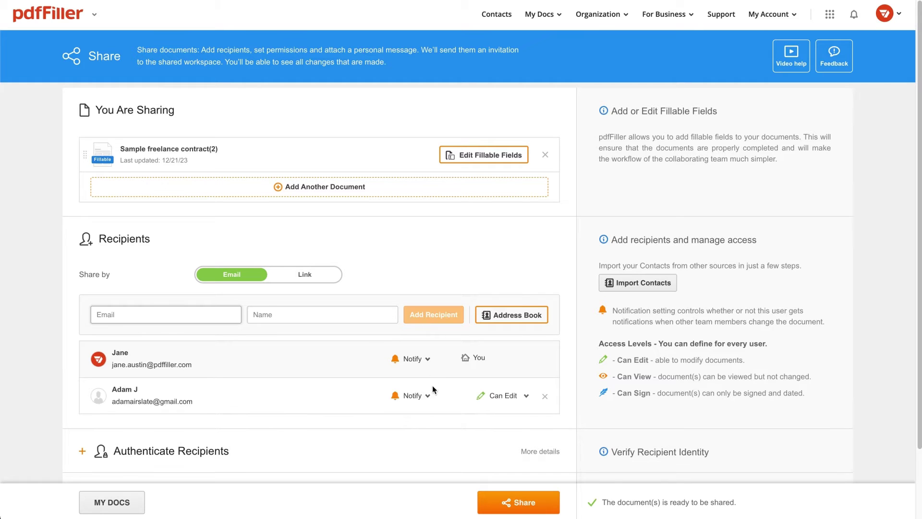
{"action": "left_click", "coordinate": [427, 396]}
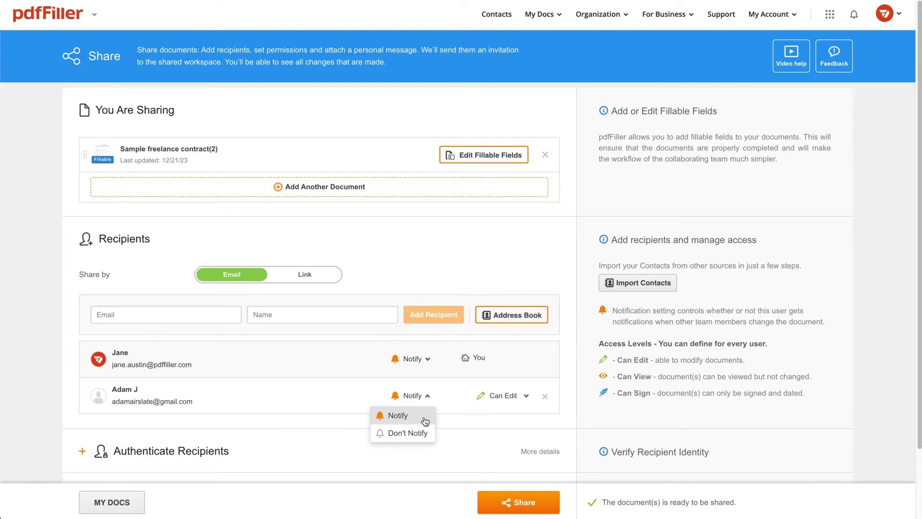
{"action": "left_click", "coordinate": [426, 418]}
{"action": "left_click", "coordinate": [489, 396]}
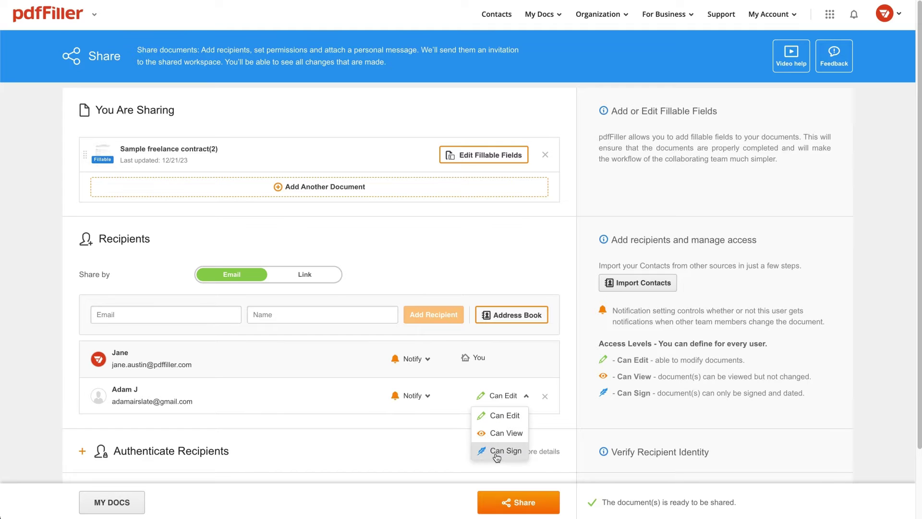
{"action": "left_click", "coordinate": [497, 416]}
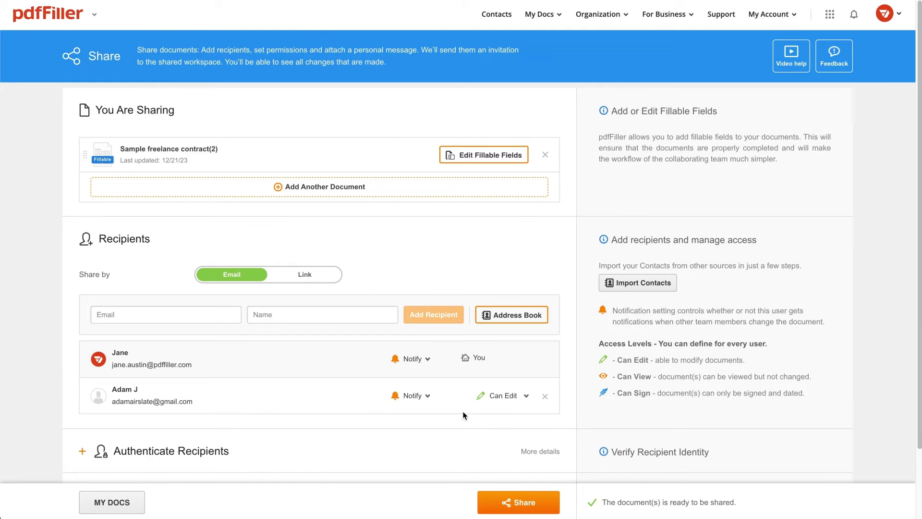
{"action": "scroll", "coordinate": [463, 415], "scroll_direction": "down", "scroll_amount": 3}
- Compare the Formal and Informal invitation templates, then keep the Casual template
{"action": "left_click", "coordinate": [301, 377]}
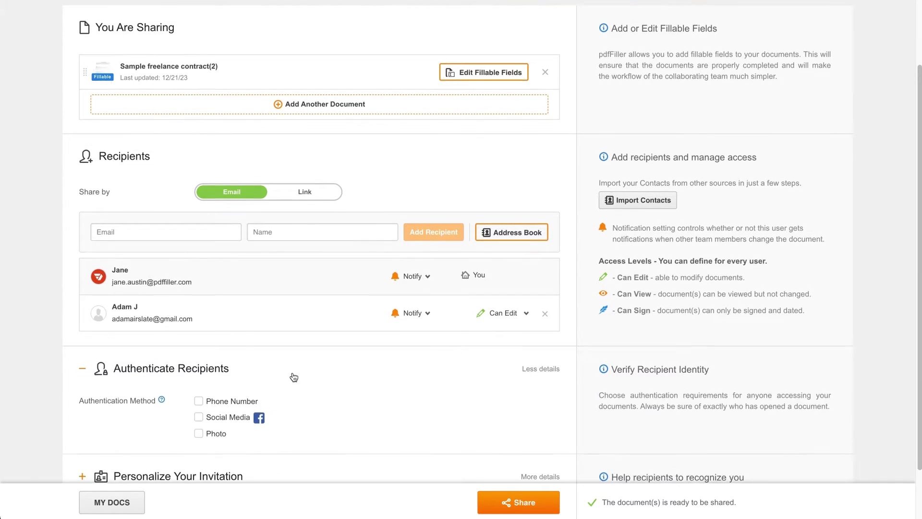
{"action": "scroll", "coordinate": [293, 377], "scroll_direction": "down", "scroll_amount": 2}
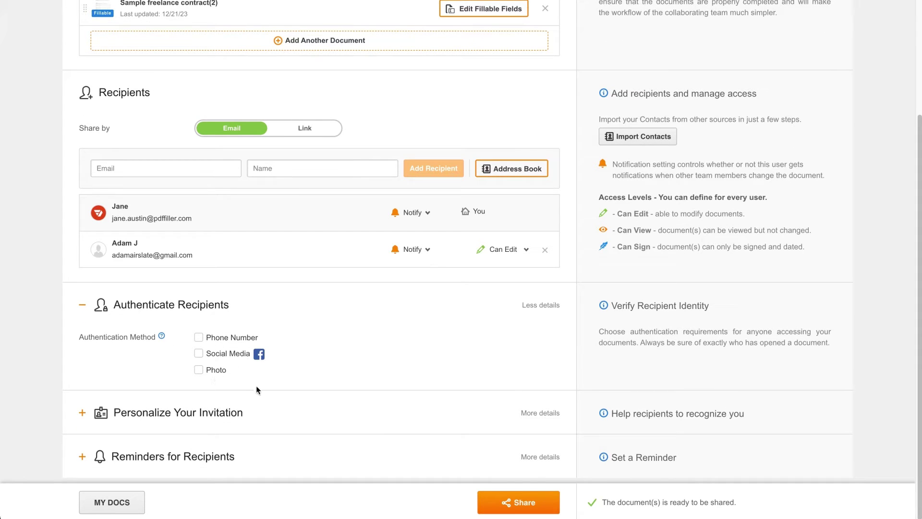
{"action": "left_click", "coordinate": [262, 412]}
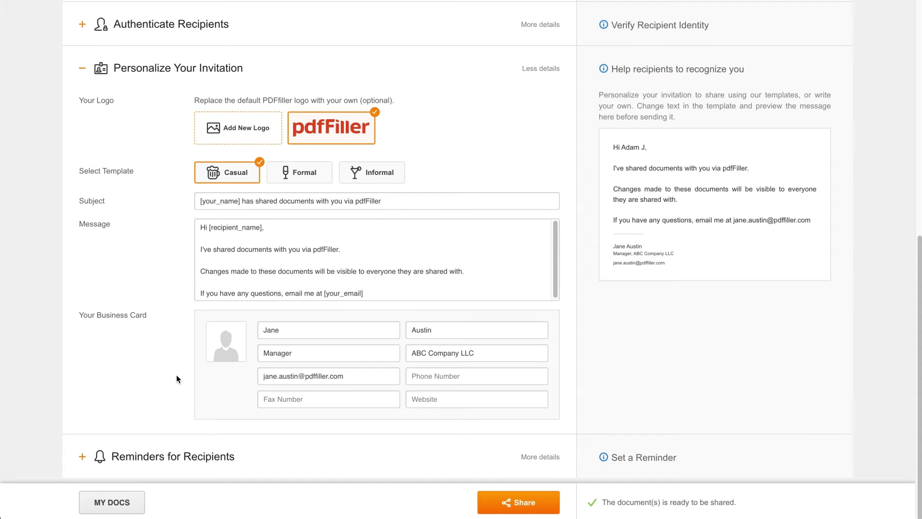
{"action": "left_click", "coordinate": [291, 175]}
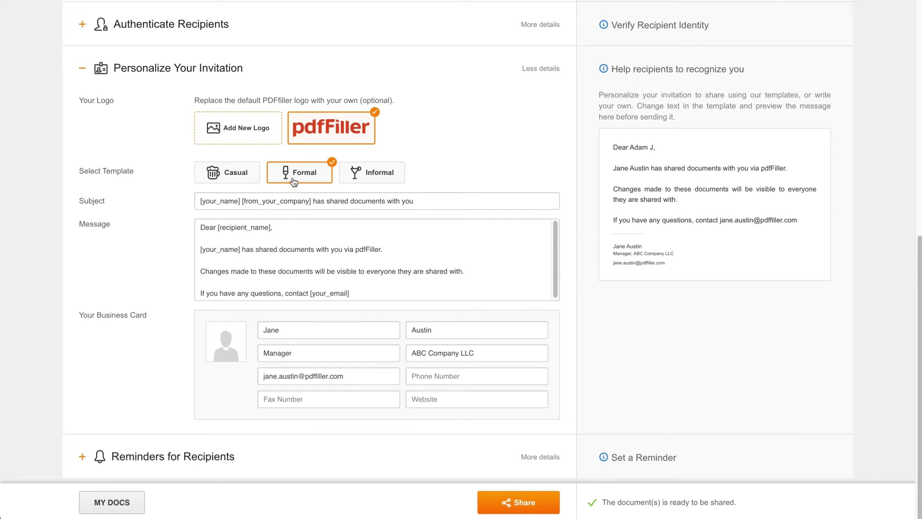
{"action": "left_click", "coordinate": [379, 177]}
{"action": "left_click", "coordinate": [243, 181]}
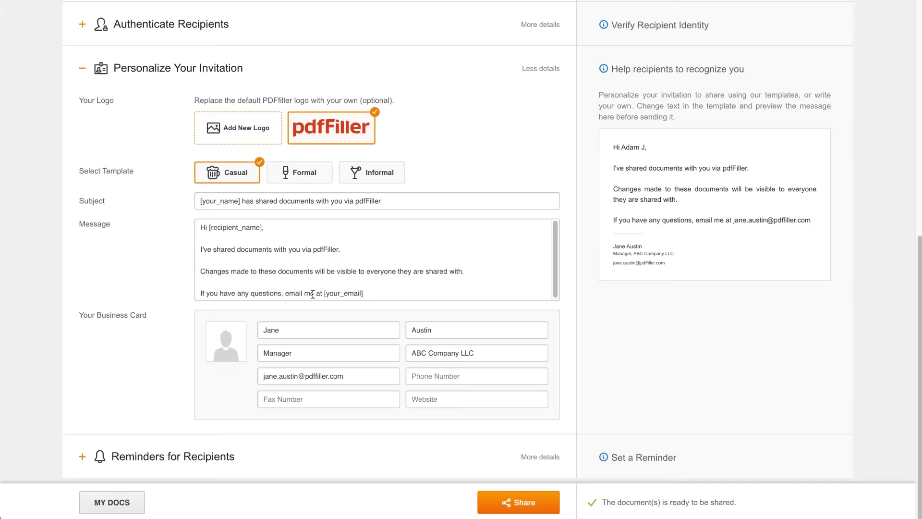
- Set reminders to start in 2 days, repeating after 2 days, and send the share
{"action": "left_click", "coordinate": [229, 457]}
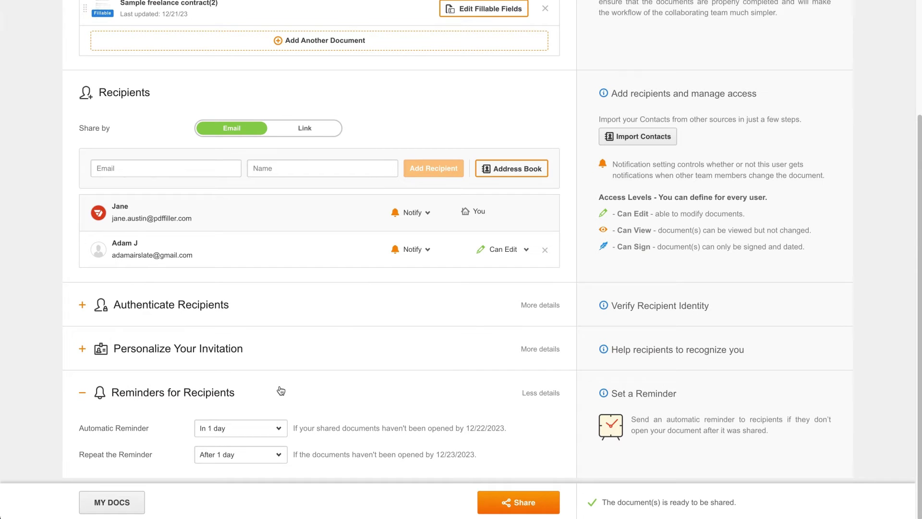
{"action": "left_click", "coordinate": [277, 428]}
{"action": "left_click", "coordinate": [223, 396]}
{"action": "left_click", "coordinate": [270, 454]}
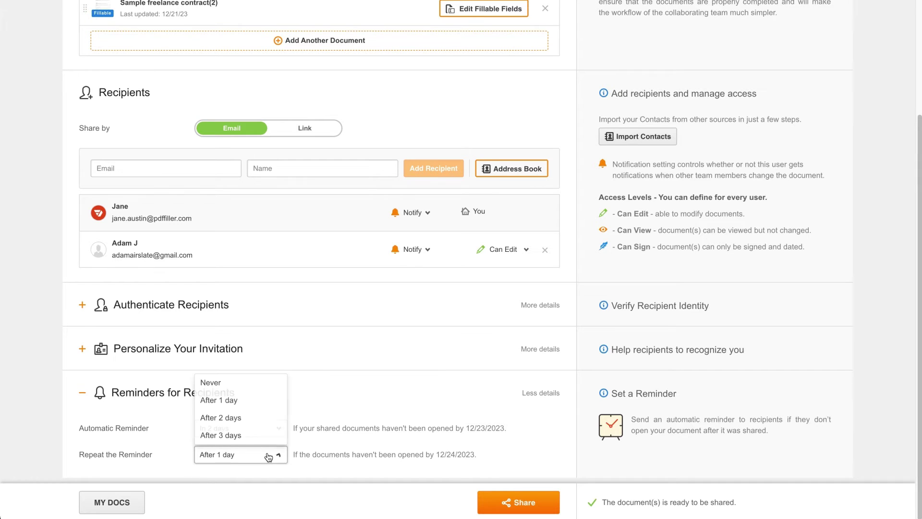
{"action": "left_click", "coordinate": [258, 422]}
{"action": "left_click", "coordinate": [523, 504]}
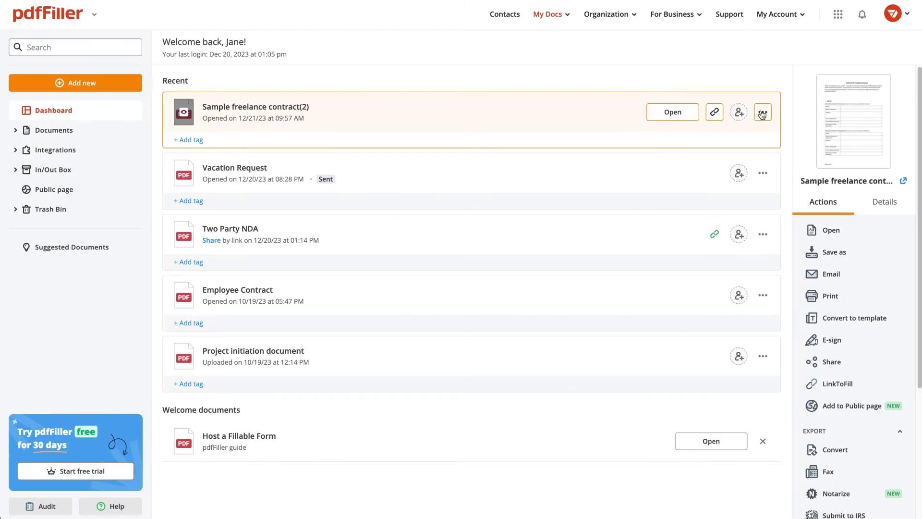
- Rotate, insert, move and delete pages, keep the contract at 3 pages, and apply
{"action": "left_click", "coordinate": [763, 112]}
{"action": "mouse_move", "coordinate": [664, 359]}
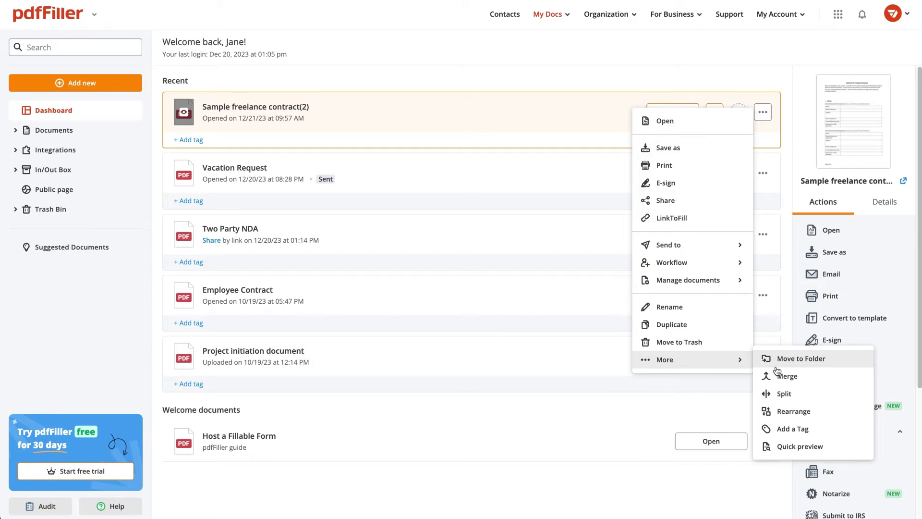
{"action": "left_click", "coordinate": [793, 411]}
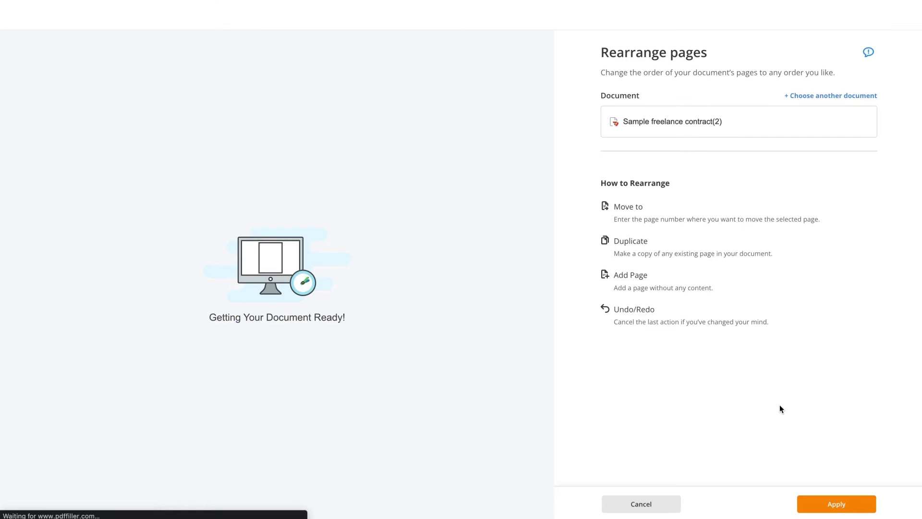
{"action": "left_click", "coordinate": [190, 156]}
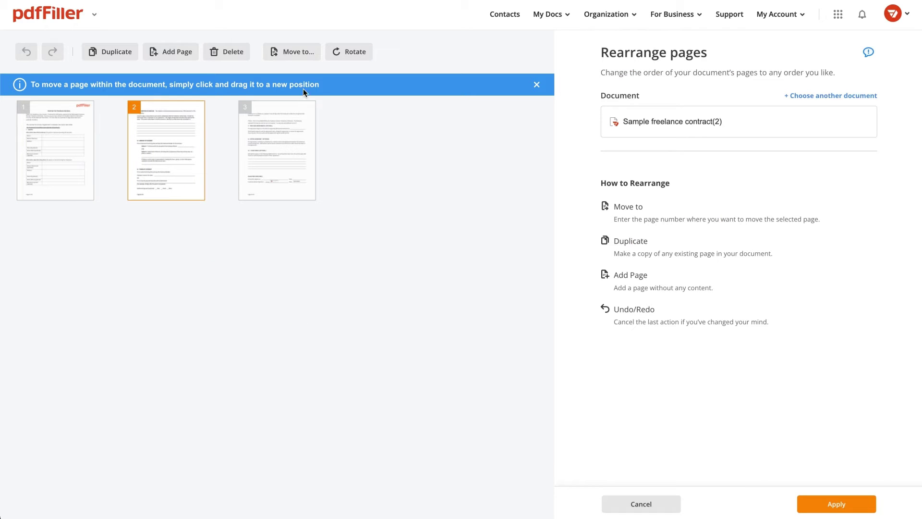
{"action": "left_click", "coordinate": [344, 56]}
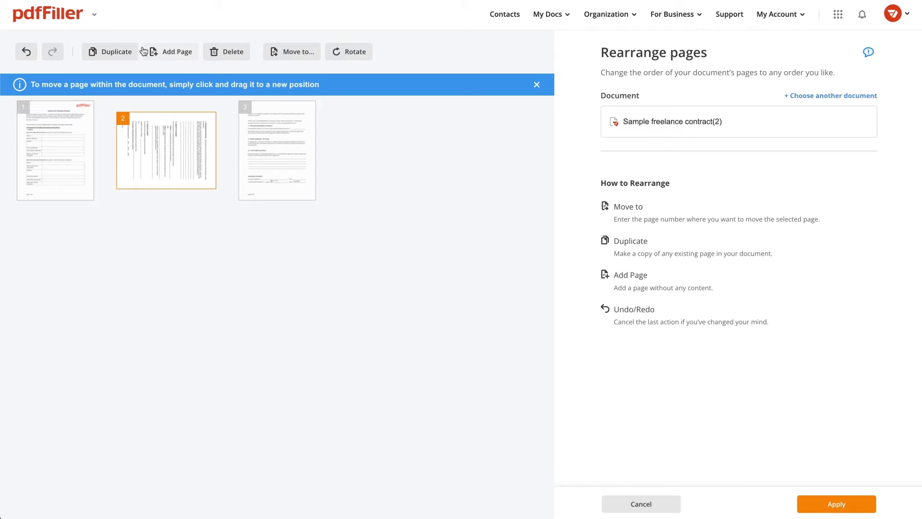
{"action": "left_click", "coordinate": [170, 52]}
{"action": "mouse_move", "coordinate": [360, 140]}
{"action": "left_mouse_down"}
{"action": "mouse_move", "coordinate": [340, 130]}
{"action": "mouse_move", "coordinate": [281, 144]}
{"action": "left_mouse_up"}
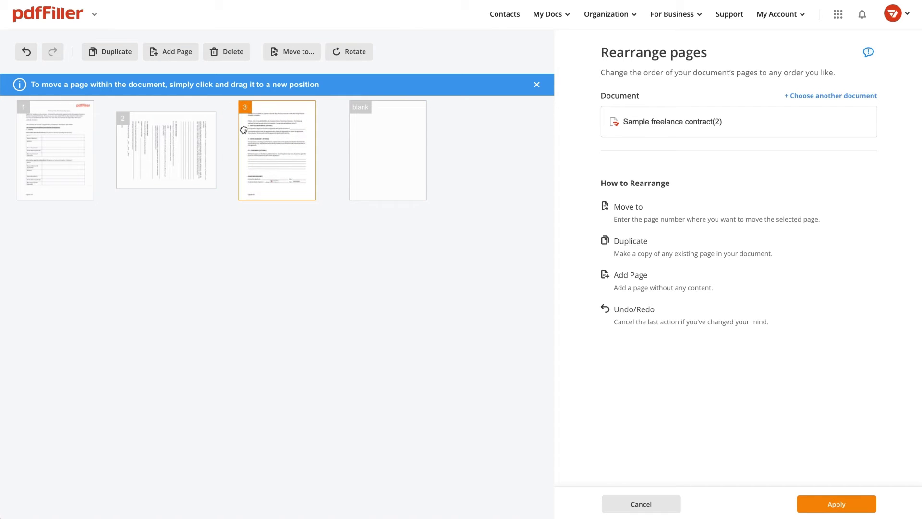
{"action": "left_click", "coordinate": [166, 151]}
{"action": "left_click", "coordinate": [349, 51]}
{"action": "left_click", "coordinate": [237, 54]}
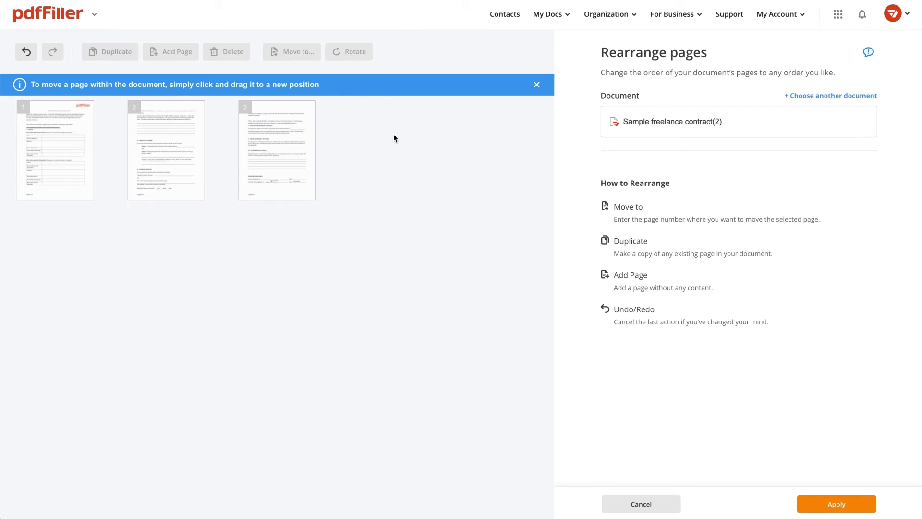
{"action": "left_click", "coordinate": [829, 504]}
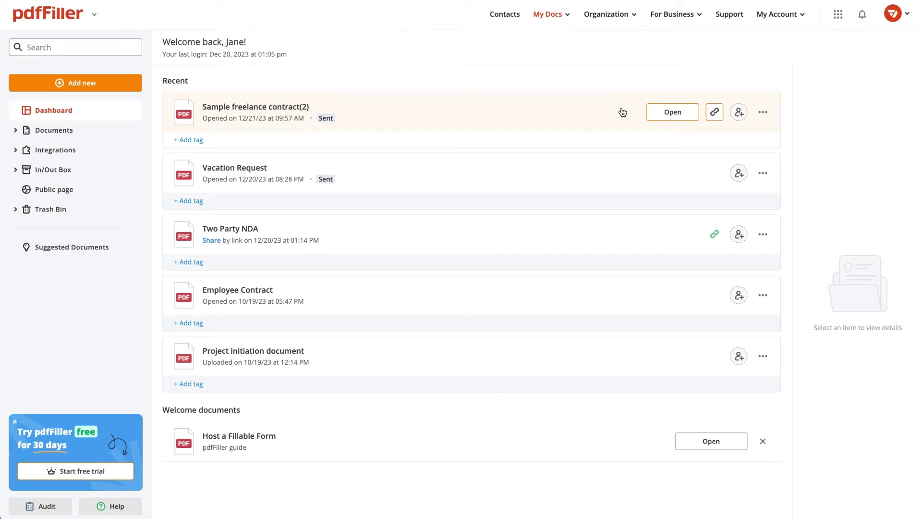
- Open LinkToFill from the freelance contract's more-actions menu
{"action": "left_click", "coordinate": [622, 112]}
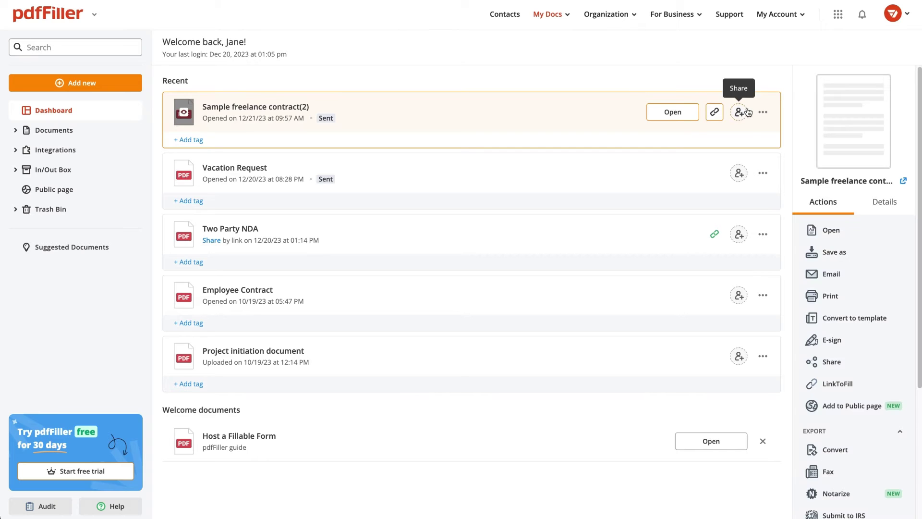
{"action": "left_click", "coordinate": [762, 112]}
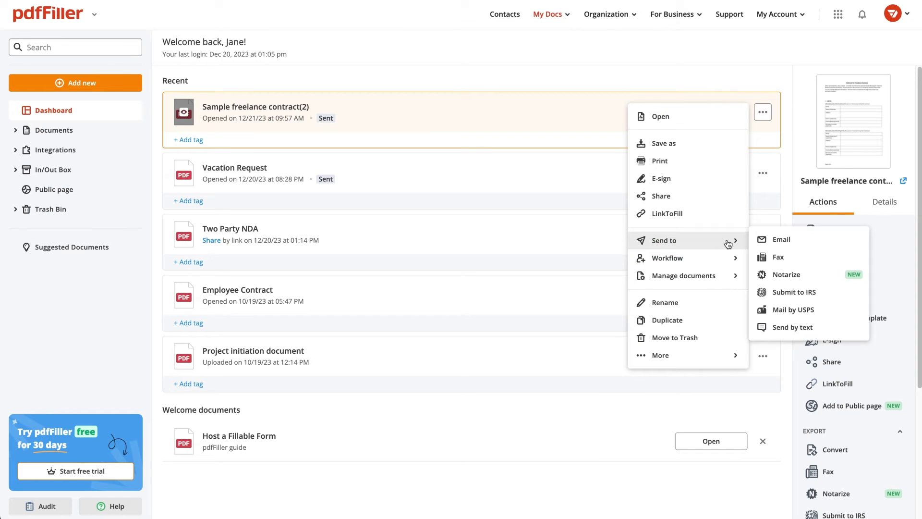
{"action": "mouse_move", "coordinate": [664, 240]}
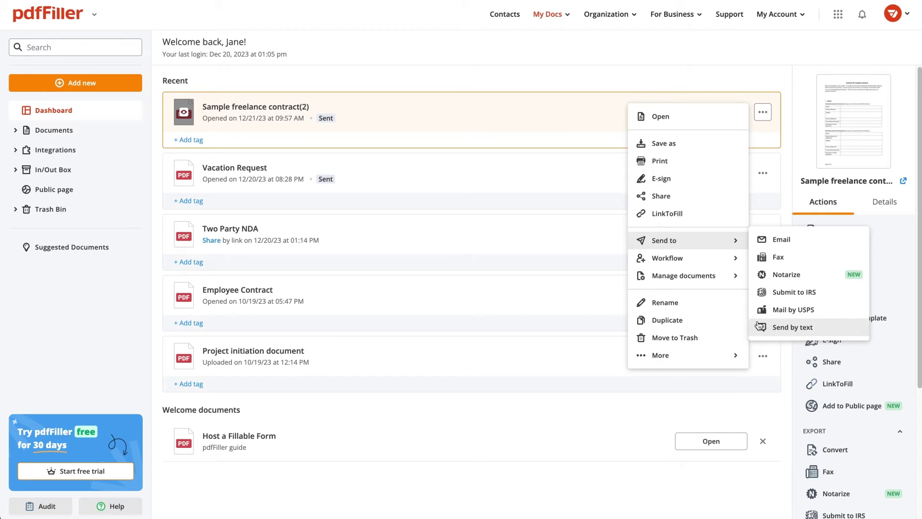
{"action": "left_click", "coordinate": [718, 216]}
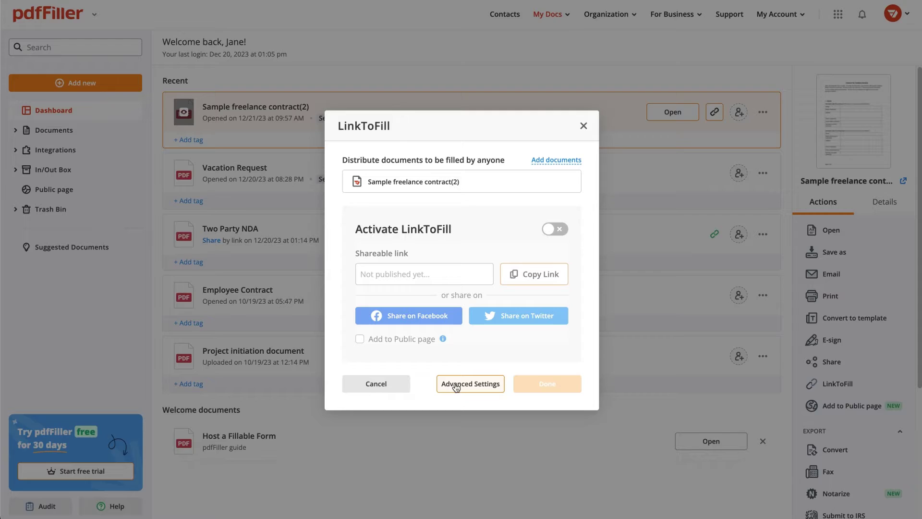
- Turn off Document ID in the LinkToFill security settings, leaving no password set
{"action": "left_click", "coordinate": [471, 384]}
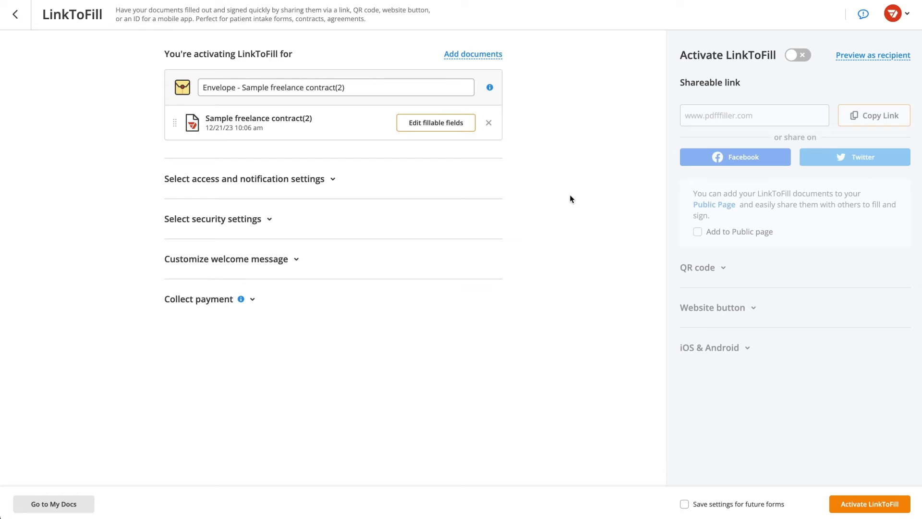
{"action": "left_click", "coordinate": [334, 180]}
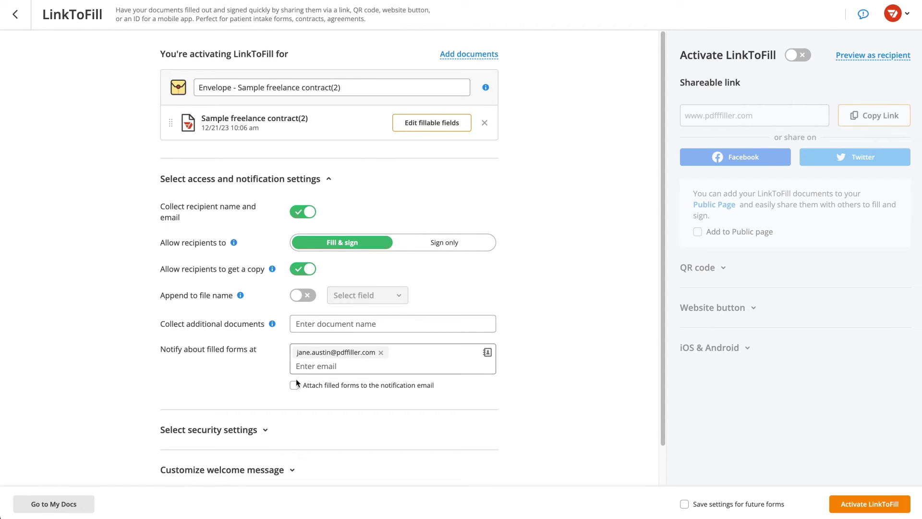
{"action": "left_click", "coordinate": [288, 431]}
{"action": "scroll", "coordinate": [288, 441], "scroll_direction": "down", "scroll_amount": 2}
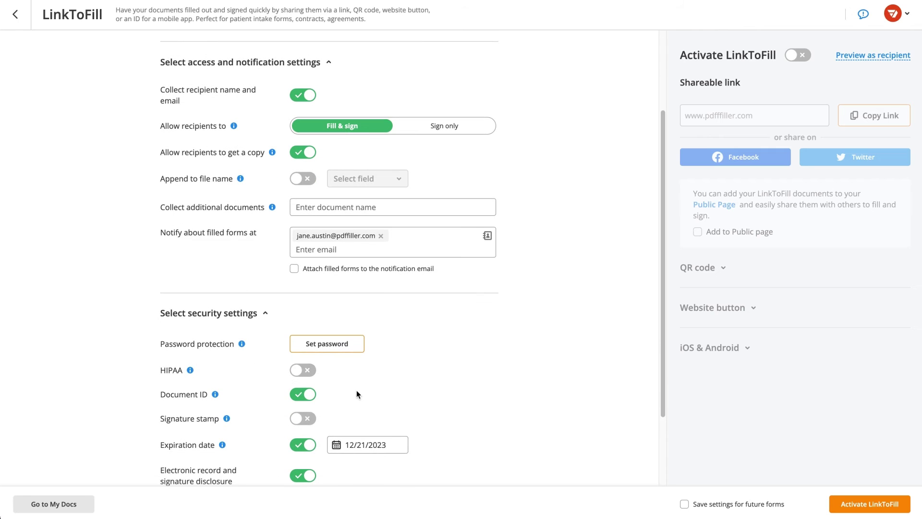
{"action": "scroll", "coordinate": [356, 394], "scroll_direction": "down", "scroll_amount": 1}
{"action": "left_click", "coordinate": [333, 308]}
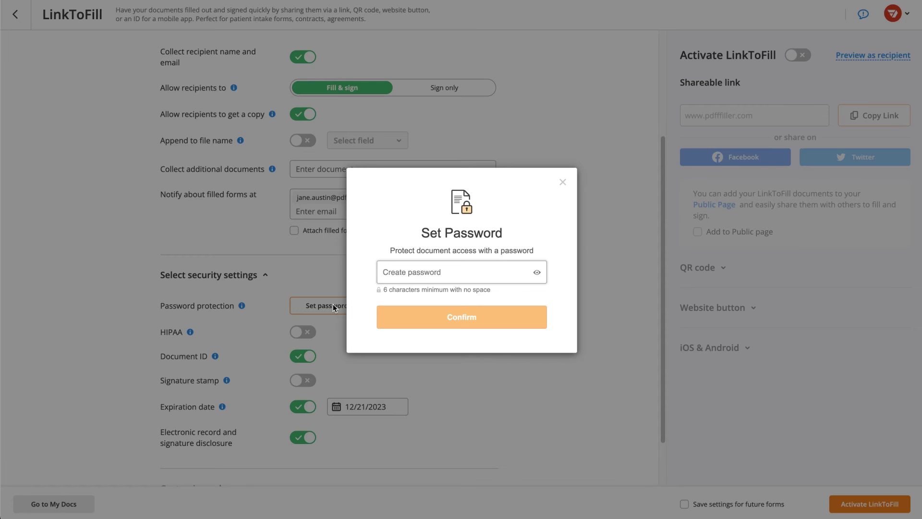
{"action": "left_click", "coordinate": [334, 308]}
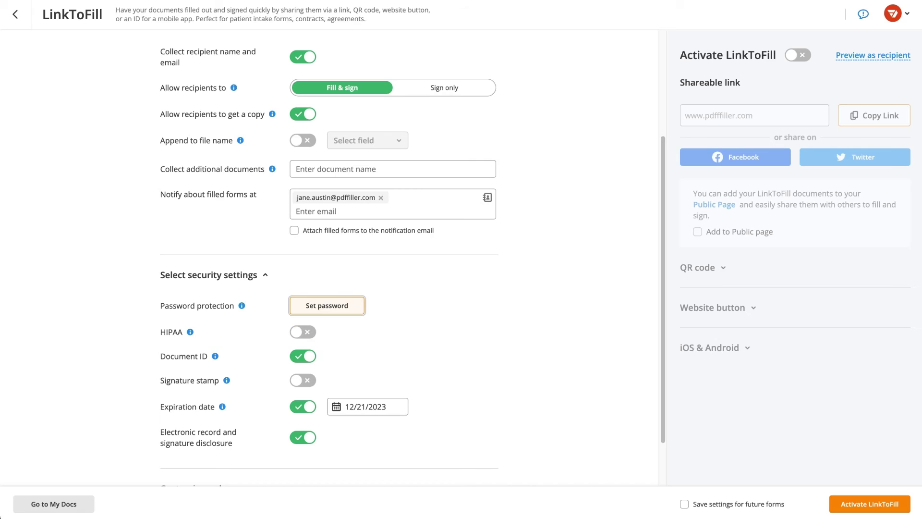
{"action": "left_click", "coordinate": [307, 357]}
{"action": "left_click", "coordinate": [303, 408]}
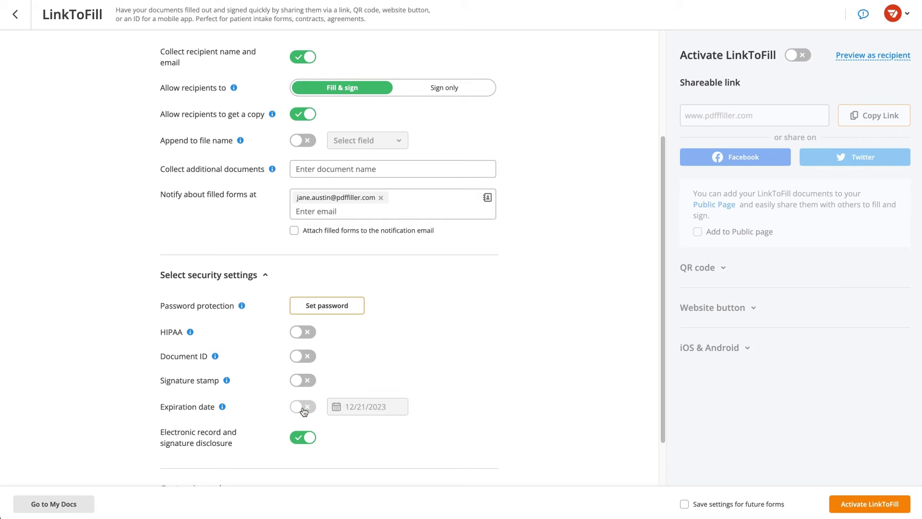
{"action": "scroll", "coordinate": [302, 409], "scroll_direction": "down", "scroll_amount": 3}
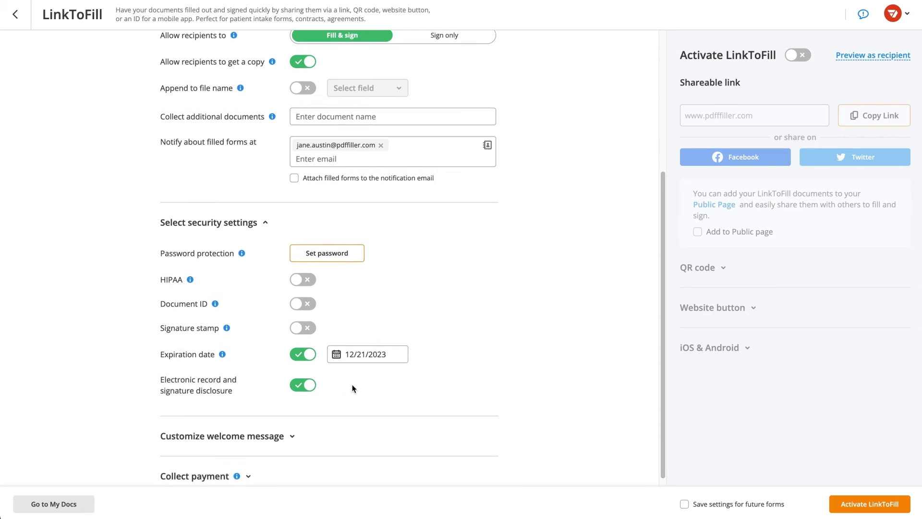
- Choose PayPal as the payment collection method
{"action": "left_click", "coordinate": [282, 425]}
{"action": "scroll", "coordinate": [295, 392], "scroll_direction": "down", "scroll_amount": 2}
{"action": "left_click", "coordinate": [249, 467]}
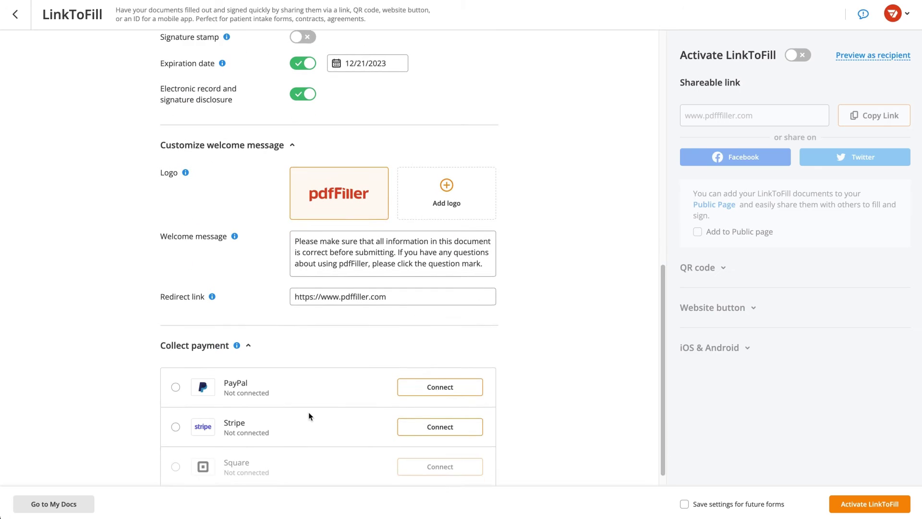
{"action": "scroll", "coordinate": [309, 411], "scroll_direction": "down", "scroll_amount": 1}
{"action": "left_click", "coordinate": [179, 373]}
{"action": "scroll", "coordinate": [288, 382], "scroll_direction": "down", "scroll_amount": 1}
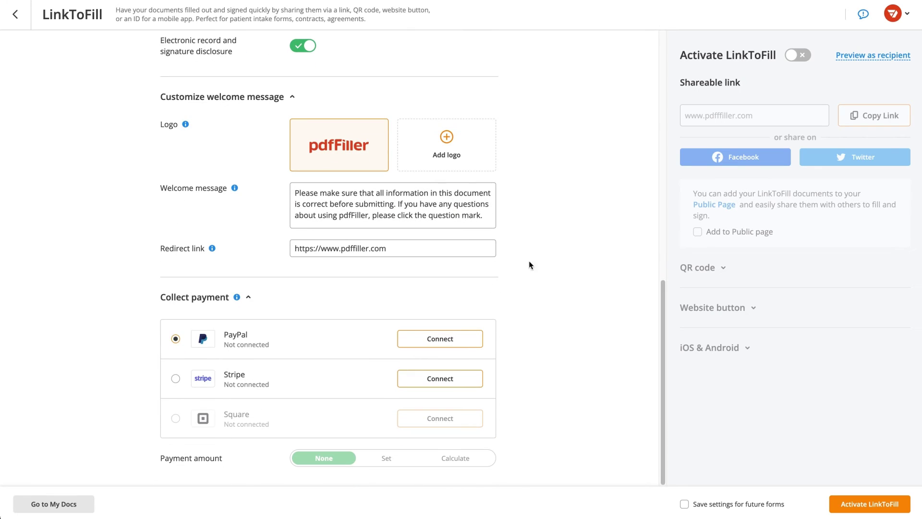
- Activate LinkToFill, copy the link, and review the QR code, website button and mobile options
{"action": "left_click", "coordinate": [793, 55]}
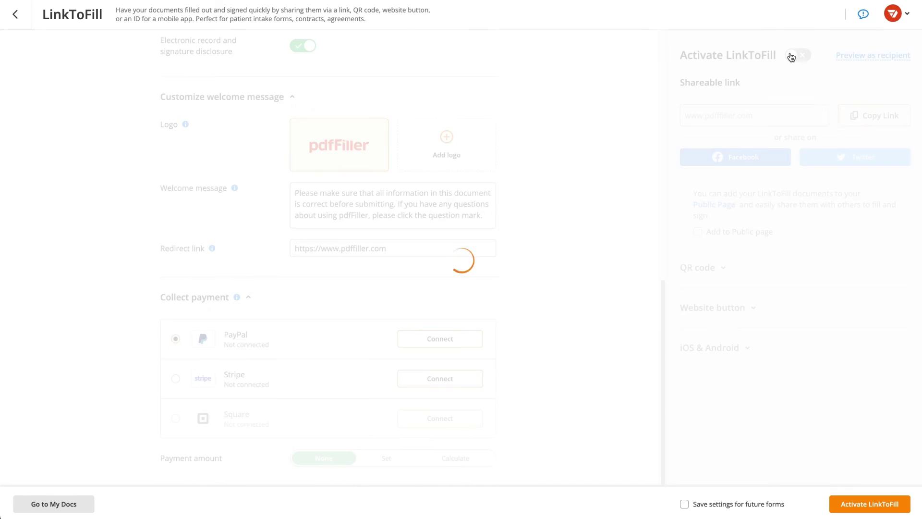
{"action": "left_click", "coordinate": [870, 117]}
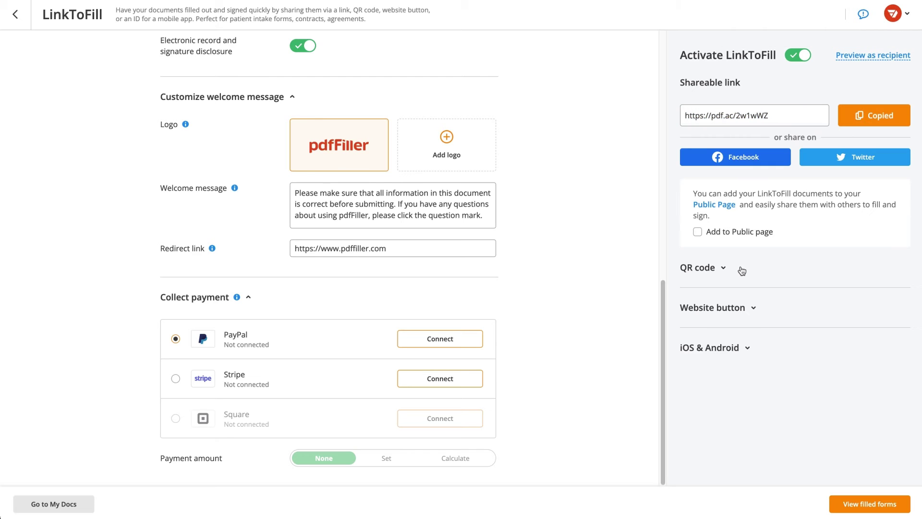
{"action": "left_click", "coordinate": [723, 267]}
{"action": "left_click", "coordinate": [753, 389]}
{"action": "scroll", "coordinate": [750, 404], "scroll_direction": "down", "scroll_amount": 3}
{"action": "left_click", "coordinate": [746, 462]}
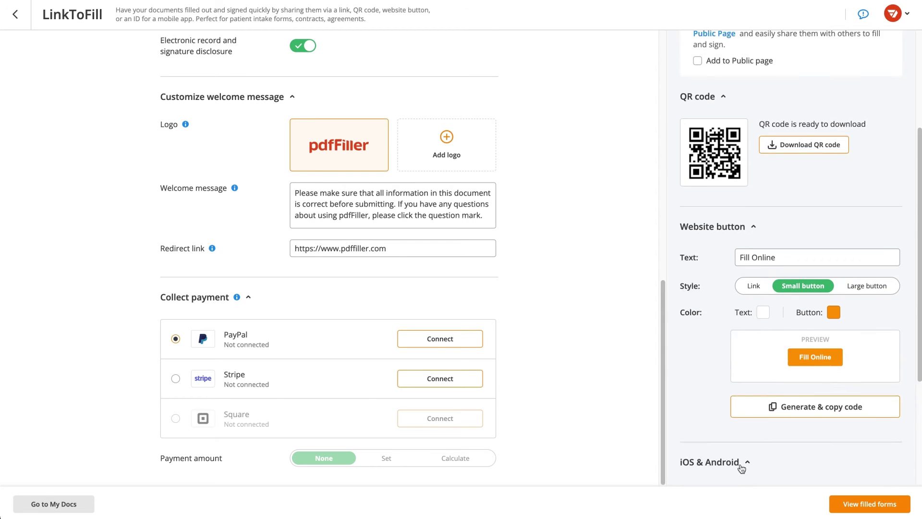
{"action": "scroll", "coordinate": [745, 463], "scroll_direction": "down", "scroll_amount": 3}
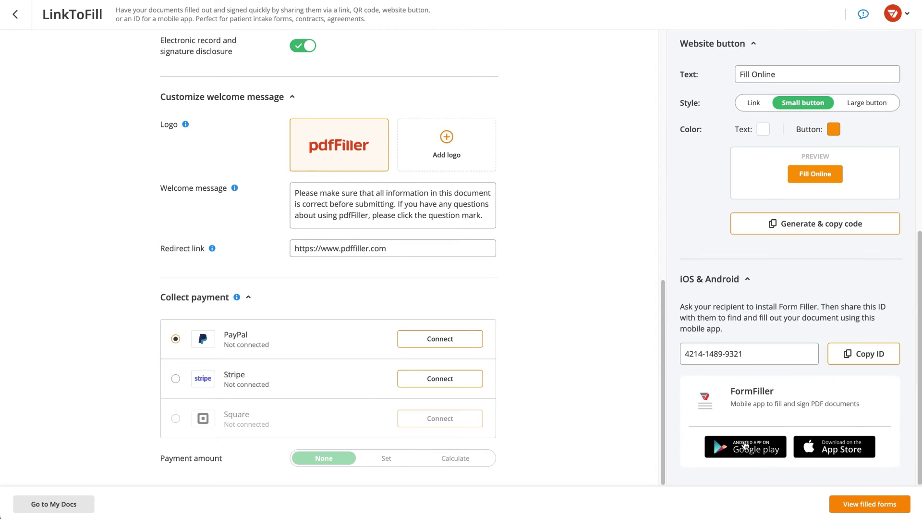
{"action": "left_click", "coordinate": [845, 508]}
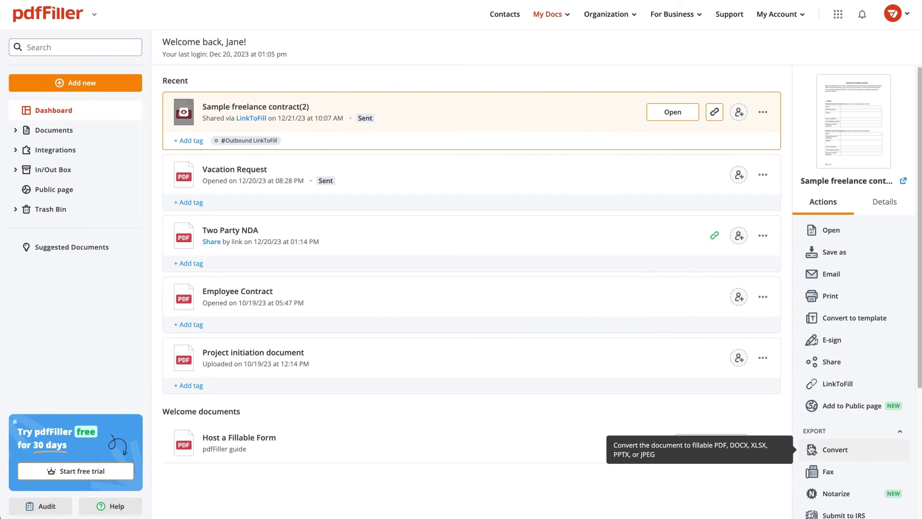
- Convert the contract to a PNG image saved to Google Drive, then reselect the contract row
{"action": "left_click", "coordinate": [812, 449]}
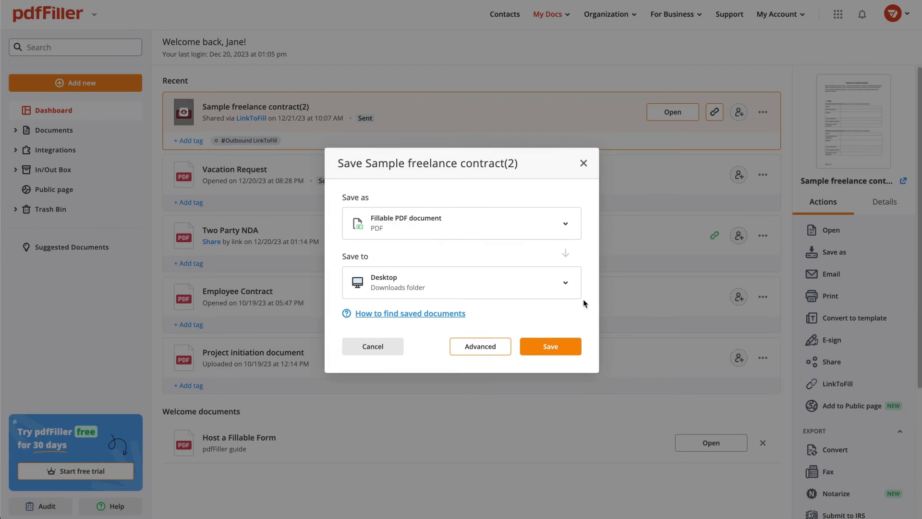
{"action": "left_click", "coordinate": [521, 229]}
{"action": "left_click", "coordinate": [506, 445]}
{"action": "left_click", "coordinate": [486, 281]}
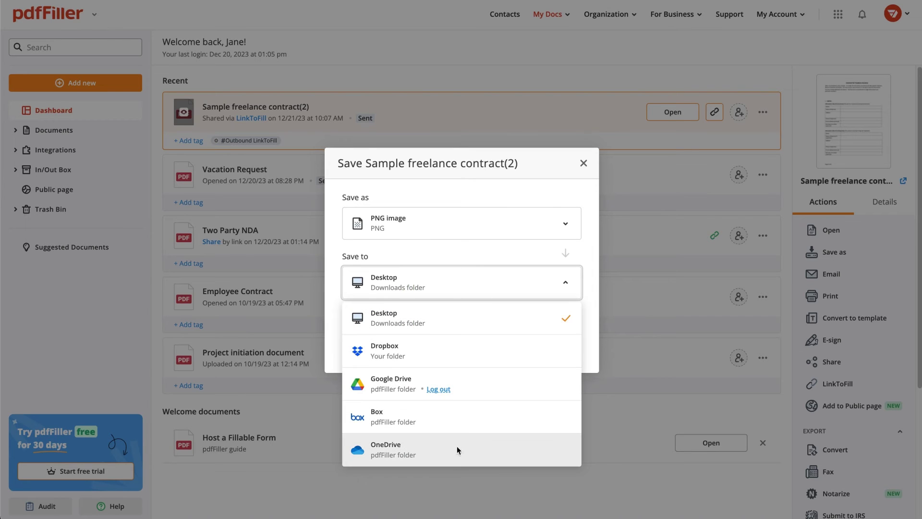
{"action": "left_click", "coordinate": [435, 379]}
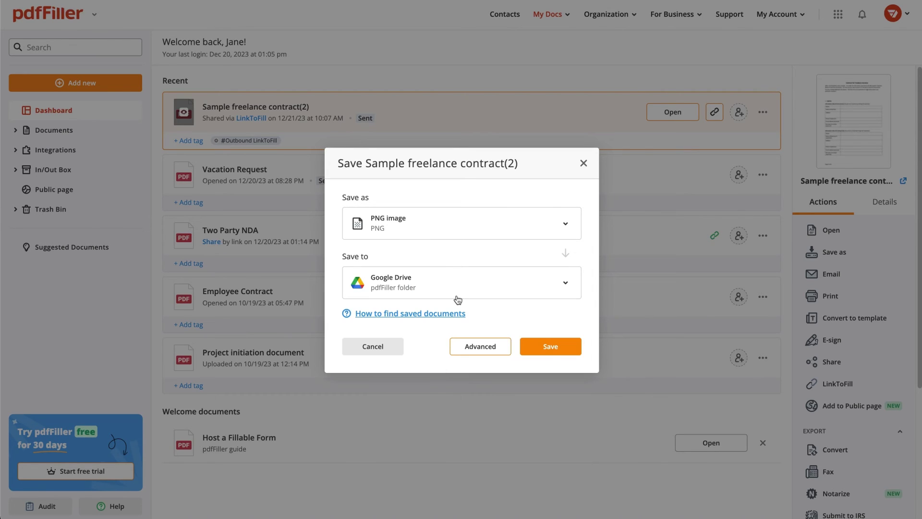
{"action": "left_click", "coordinate": [551, 347]}
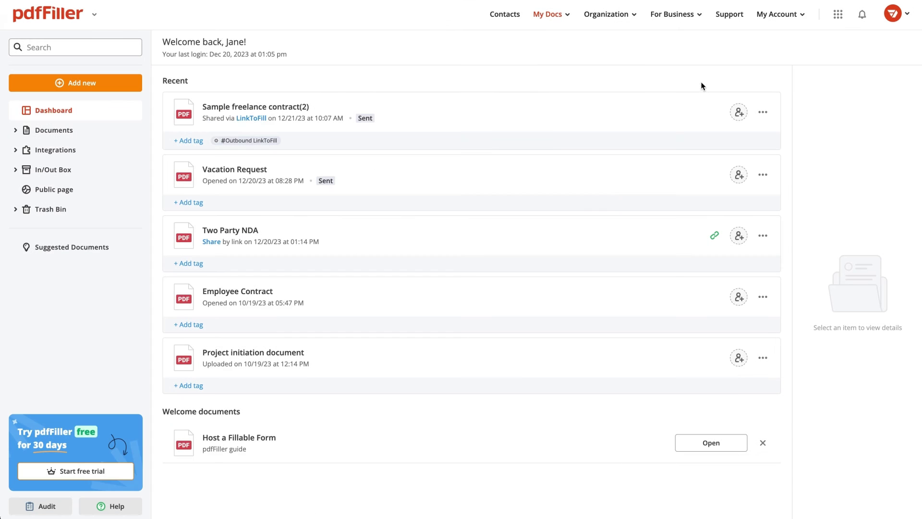
{"action": "left_click", "coordinate": [763, 112]}
{"action": "mouse_move", "coordinate": [774, 308]}
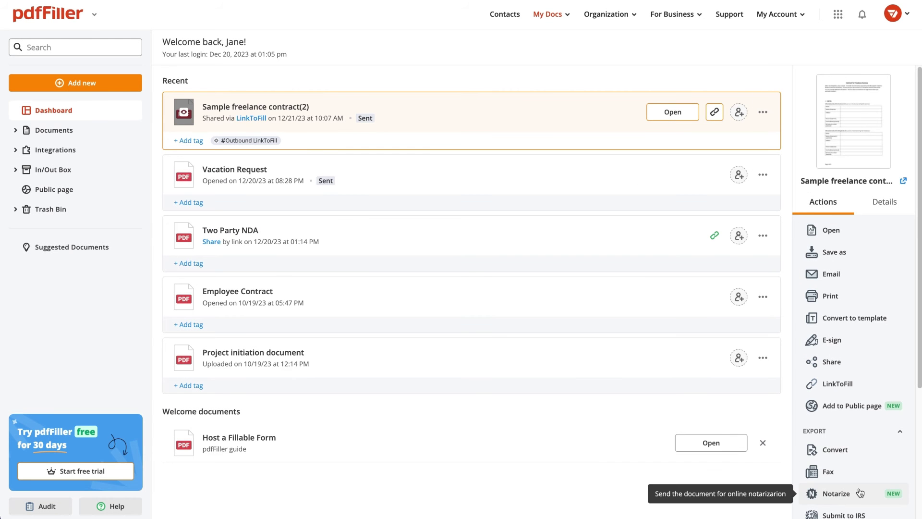
{"action": "left_click", "coordinate": [836, 493]}
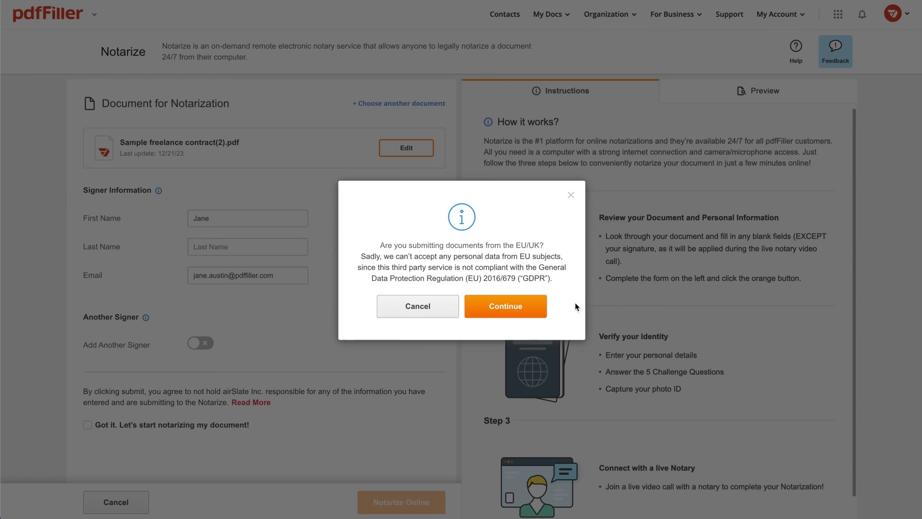
- Accept the GDPR notice, complete the signer's last name, consent, and submit for online notarization
{"action": "left_click", "coordinate": [475, 310]}
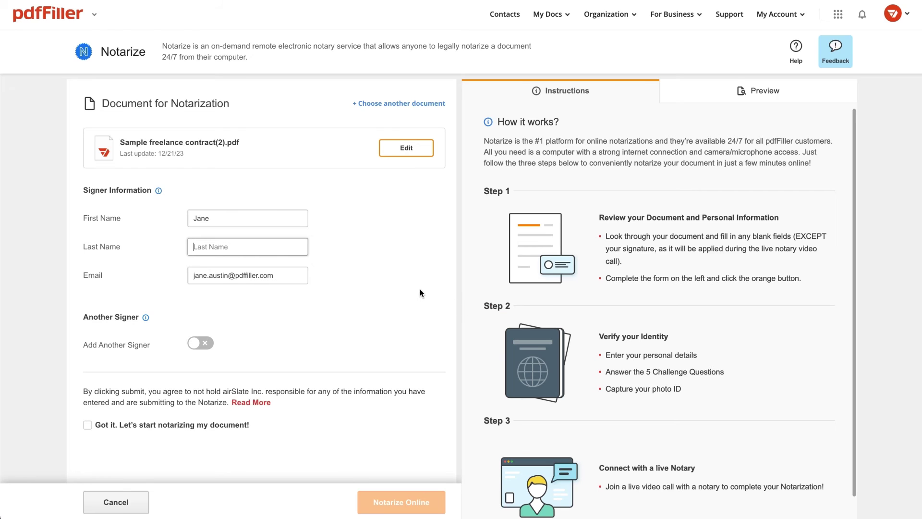
{"action": "type", "text": "Austin"}
{"action": "left_click", "coordinate": [357, 286]}
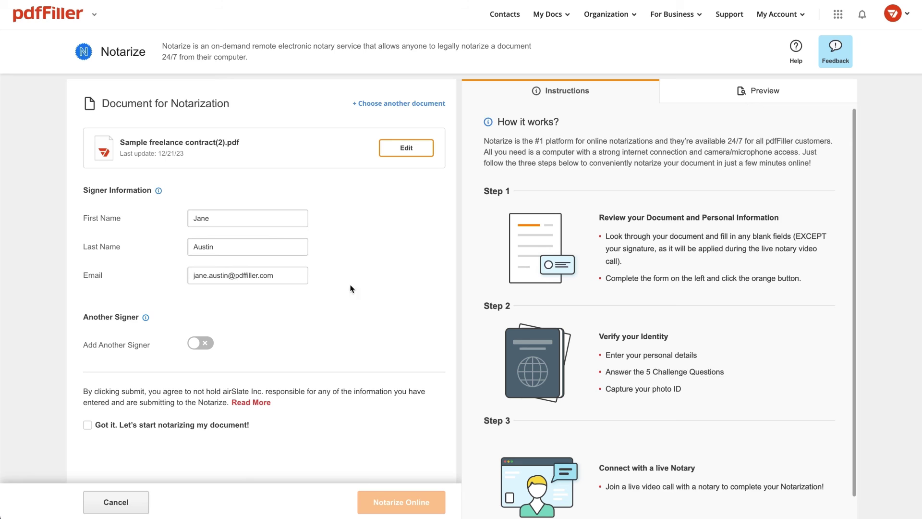
{"action": "left_click", "coordinate": [183, 427]}
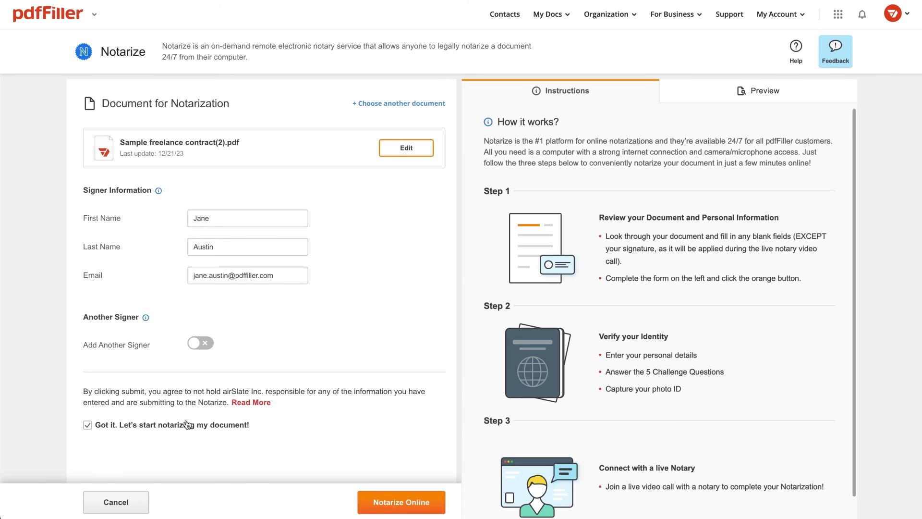
{"action": "left_click", "coordinate": [389, 504]}
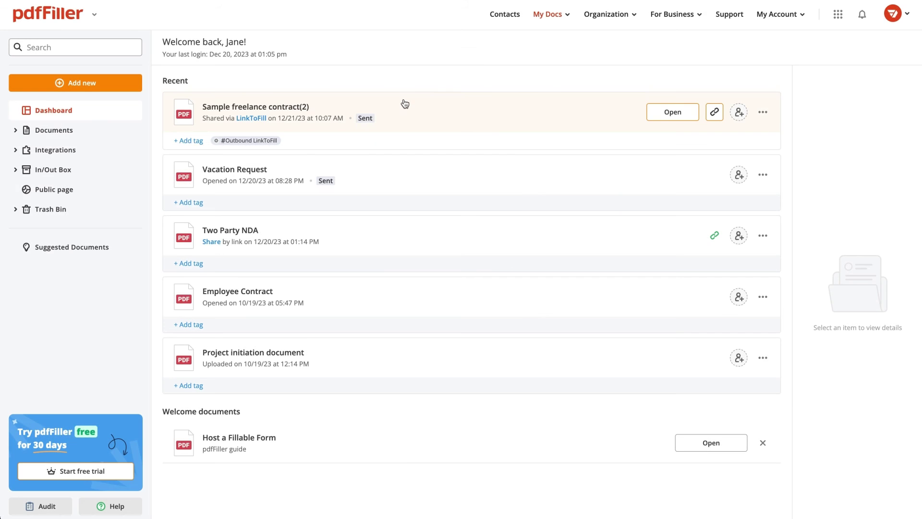
- Download the Audit trail report, then close it and go back to the dashboard
{"action": "left_click", "coordinate": [47, 506]}
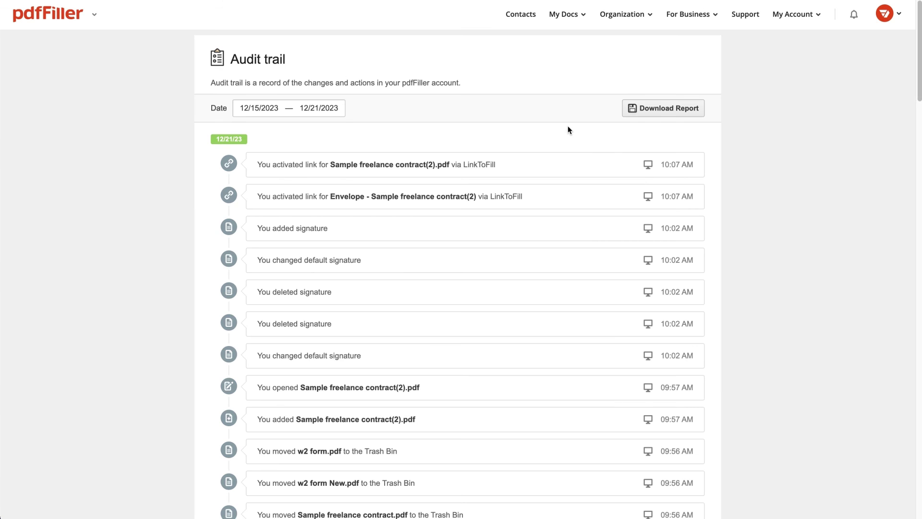
{"action": "left_click", "coordinate": [635, 109]}
{"action": "scroll", "coordinate": [612, 113], "scroll_direction": "down", "scroll_amount": 2}
{"action": "scroll", "coordinate": [613, 113], "scroll_direction": "down", "scroll_amount": 6}
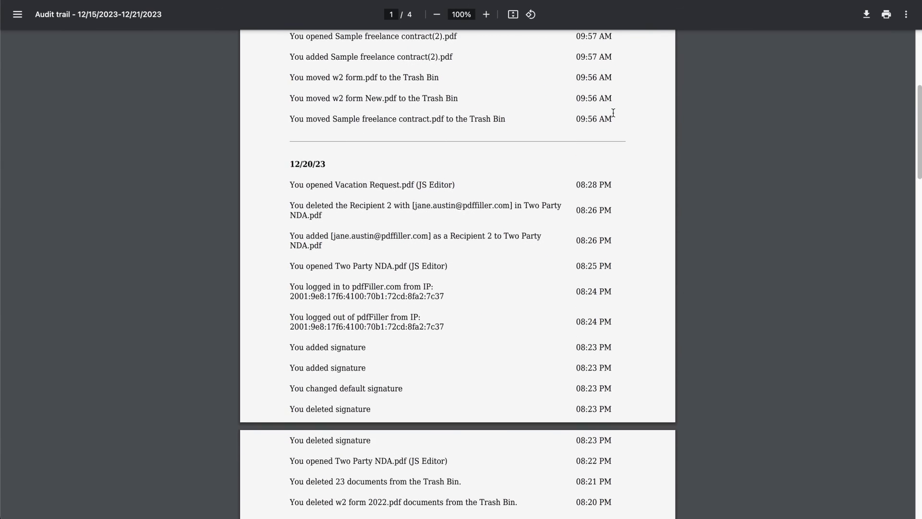
{"action": "key", "text": "ctrl+w"}
{"action": "key", "text": "alt+Left"}
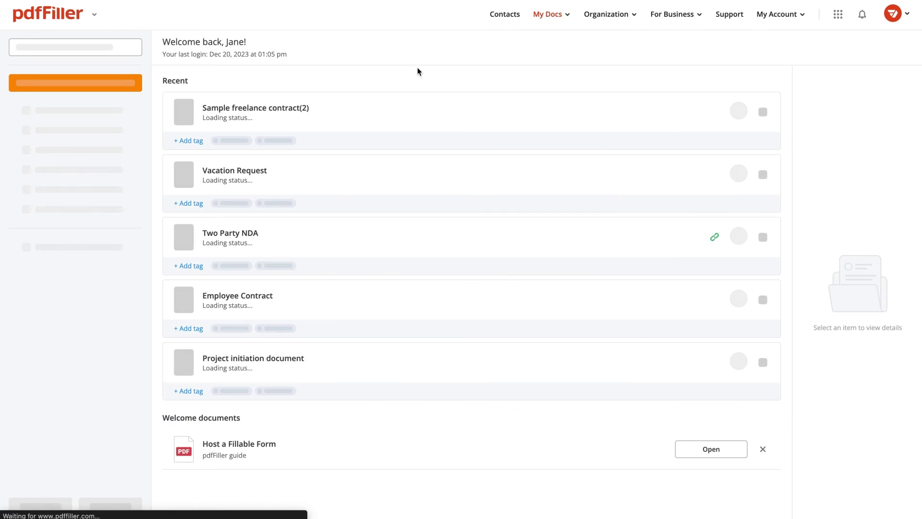